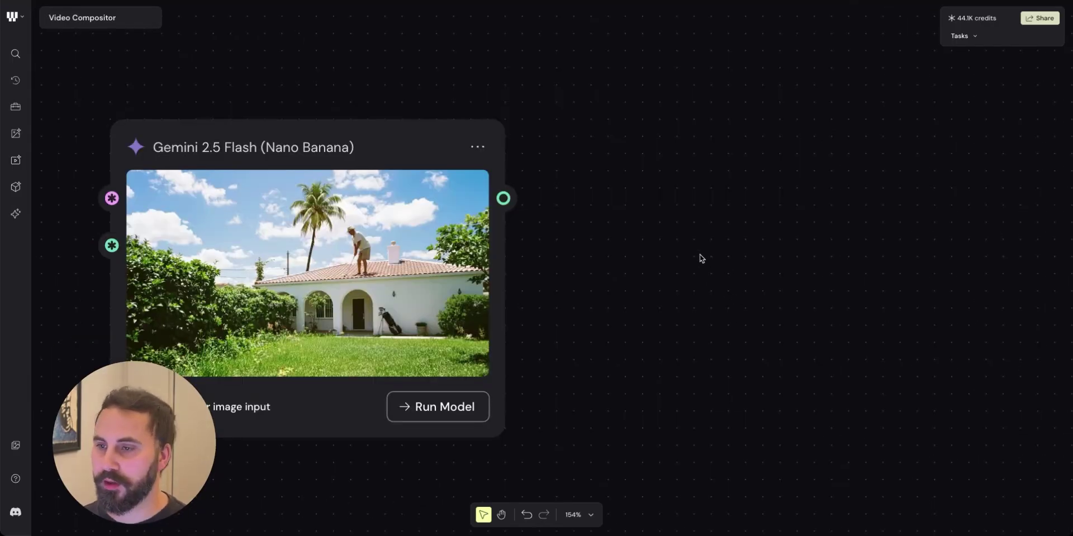
# - Add a Compositor node beside the Gemini rooftop-golfer image and connect the image's result as the Compositor's background
pyautogui.doubleClick(702, 258)
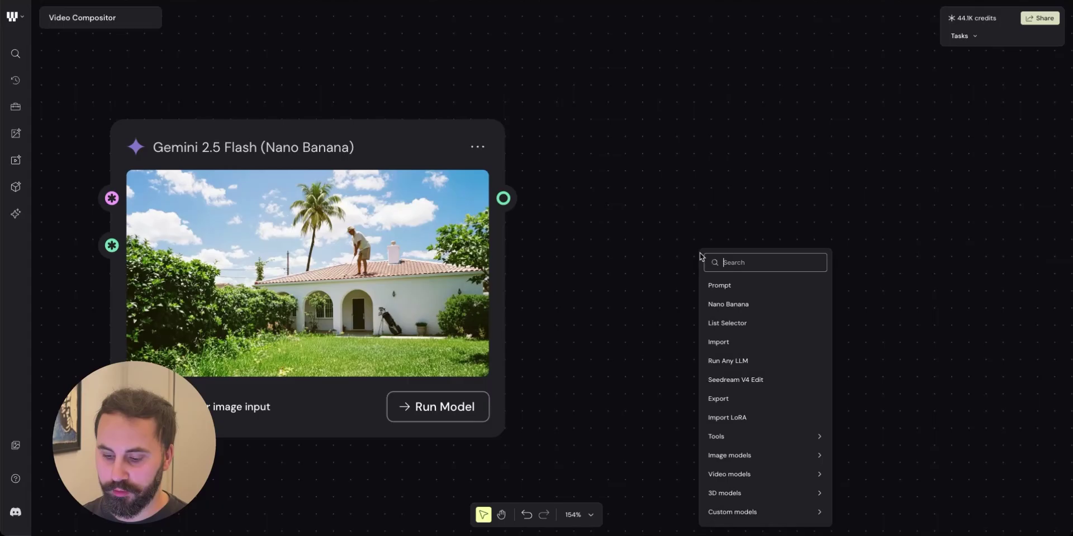
pyautogui.write('com')
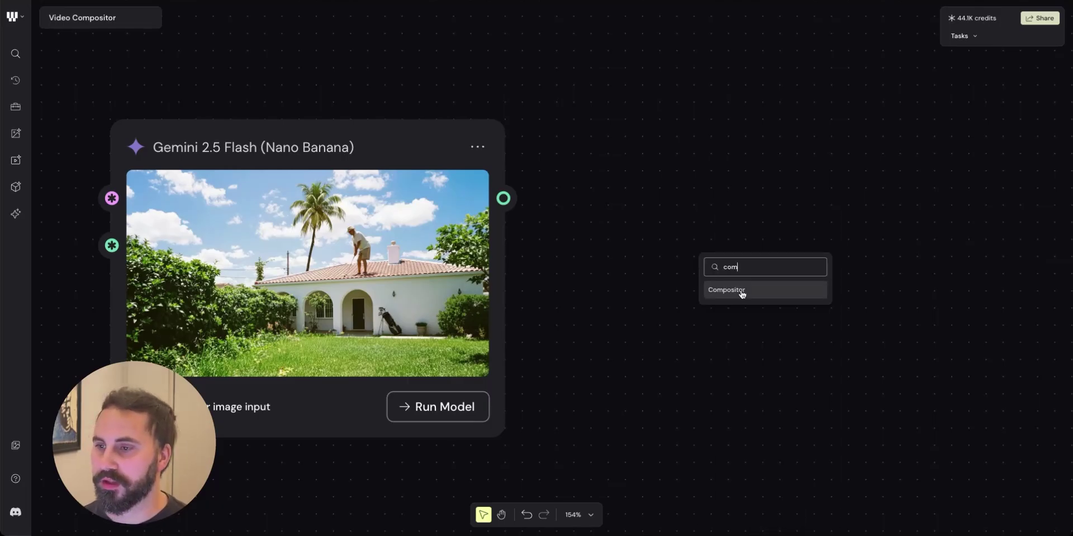
pyautogui.click(742, 292)
pyautogui.moveTo(793, 247); pyautogui.dragTo(759, 110)
pyautogui.moveTo(426, 150); pyautogui.dragTo(394, 111)
pyautogui.moveTo(489, 156); pyautogui.dragTo(618, 155)
# - Connect the result of the Resize node with the masked gardener video to the Compositor as Layer 1
pyautogui.moveTo(570, 363); pyautogui.dragTo(508, 354)
pyautogui.scroll(-3, 496, 344)
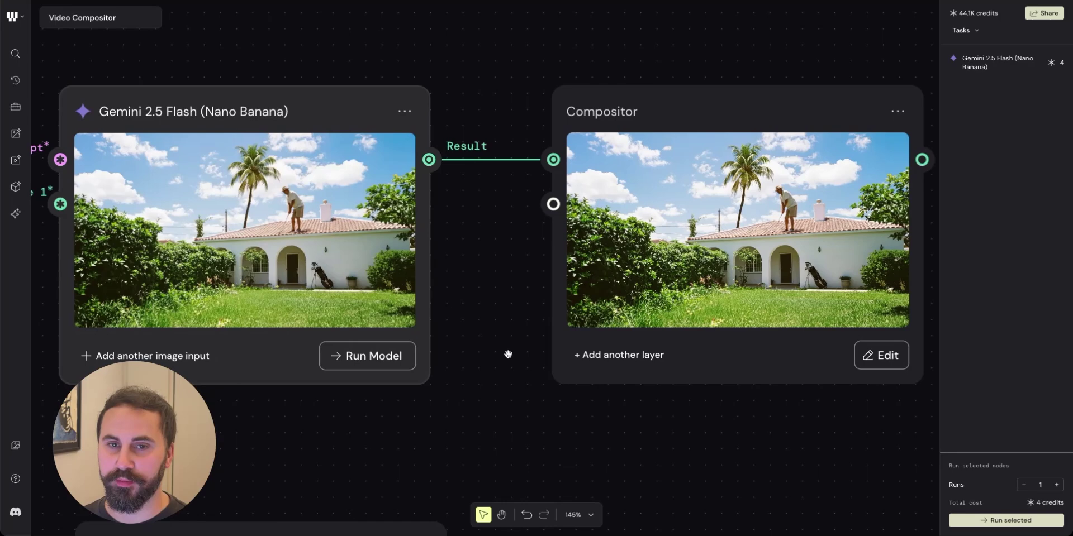
pyautogui.moveTo(467, 428); pyautogui.dragTo(467, 395)
pyautogui.scroll(-6, 468, 399)
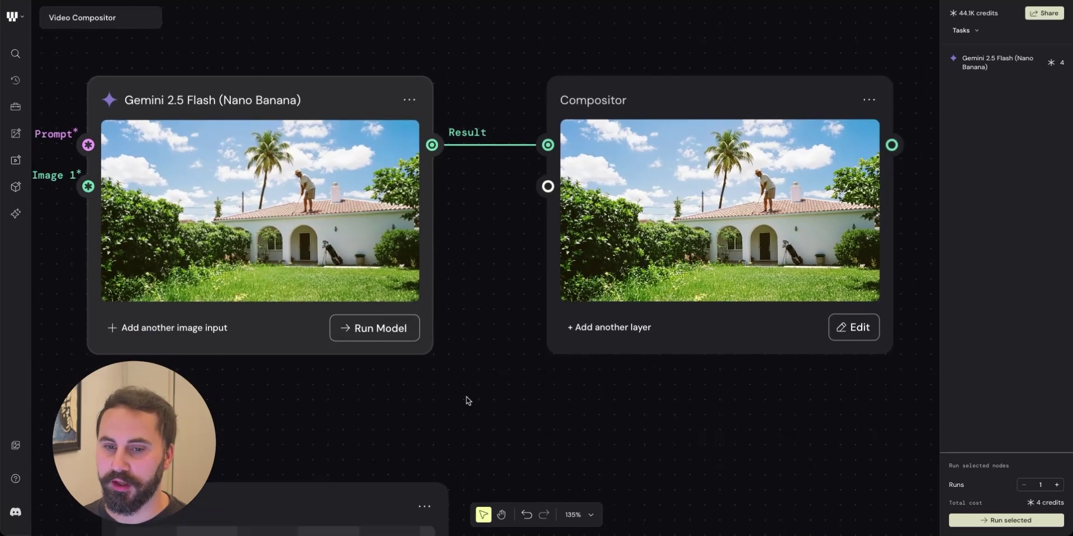
pyautogui.moveTo(472, 476); pyautogui.dragTo(400, 315)
pyautogui.scroll(-5, 440, 327)
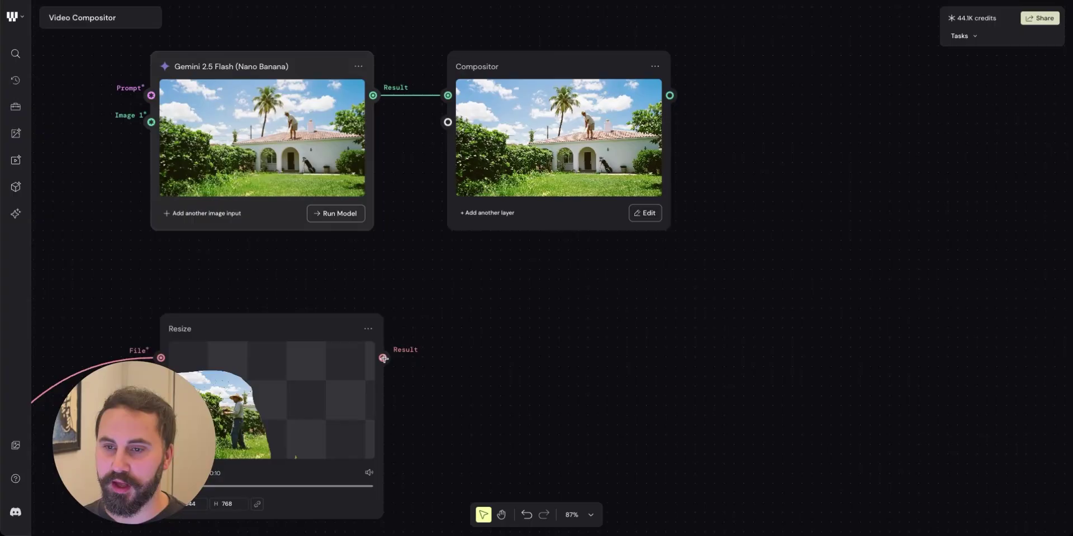
pyautogui.moveTo(383, 358); pyautogui.dragTo(446, 168)
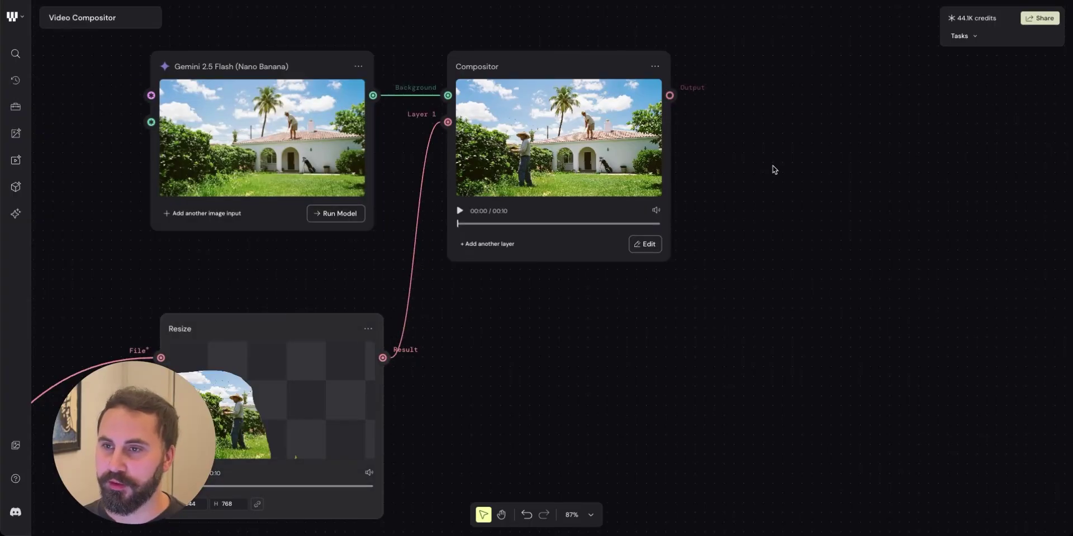
# - Play the composited preview in the Compositor node
pyautogui.scroll(5, 692, 134)
pyautogui.moveTo(718, 144); pyautogui.dragTo(819, 239)
pyautogui.scroll(2, 820, 244)
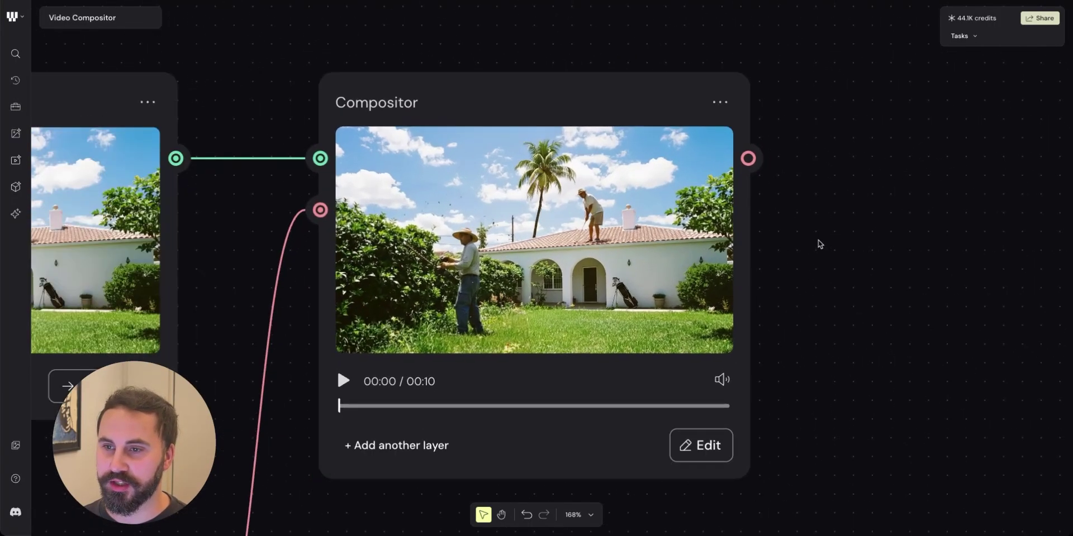
pyautogui.scroll(-1, 818, 244)
pyautogui.click(347, 363)
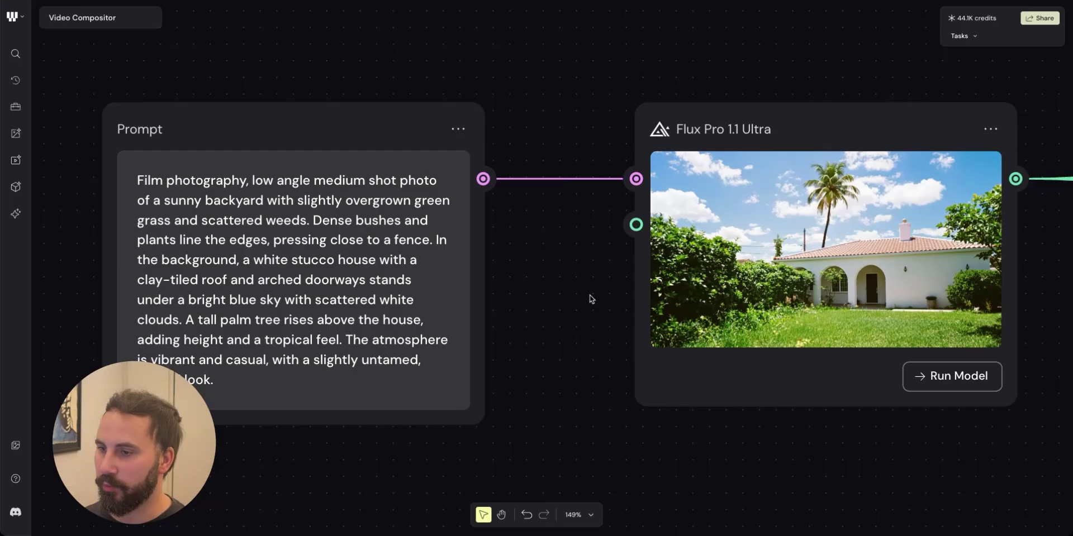
# - Examine the backyard prompt, its Flux Pro 1.1 Ultra image, and the branches from that image to the Gemini nodes
pyautogui.scroll(-5, 569, 312)
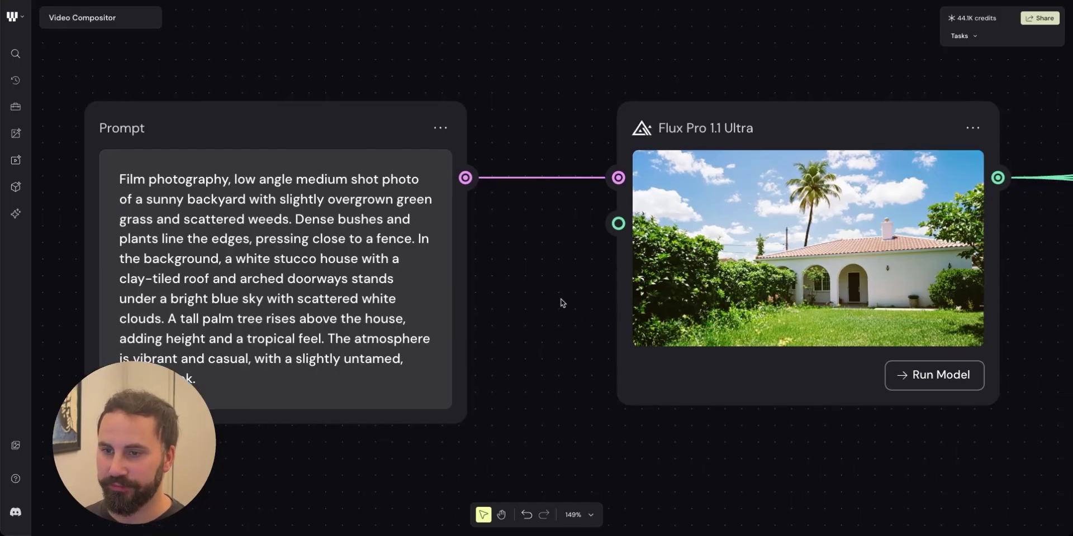
pyautogui.moveTo(704, 120); pyautogui.dragTo(522, 123)
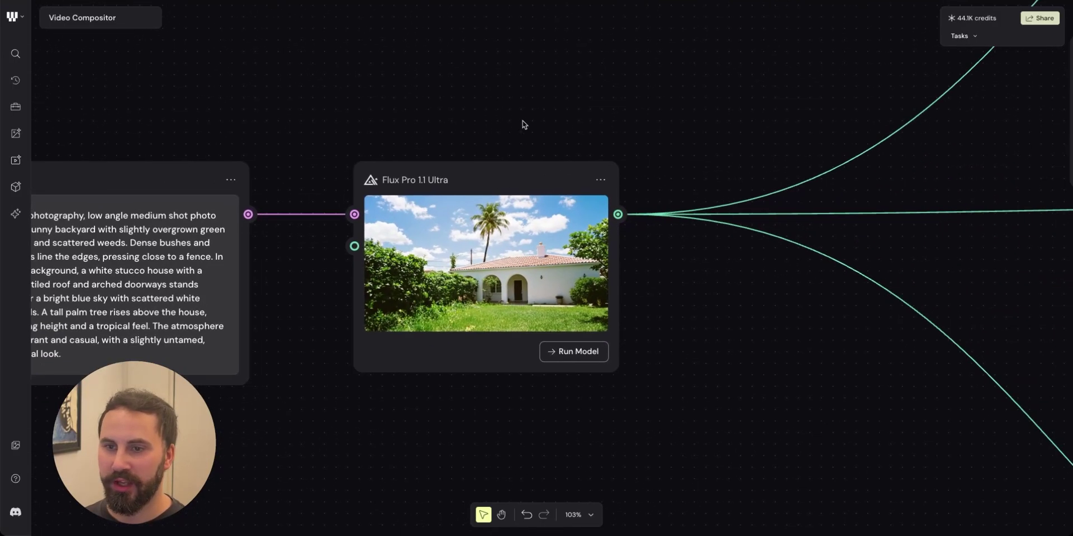
pyautogui.scroll(-2, 591, 118)
pyautogui.moveTo(647, 89); pyautogui.dragTo(467, 141)
pyautogui.hscroll(5, 458, 139)
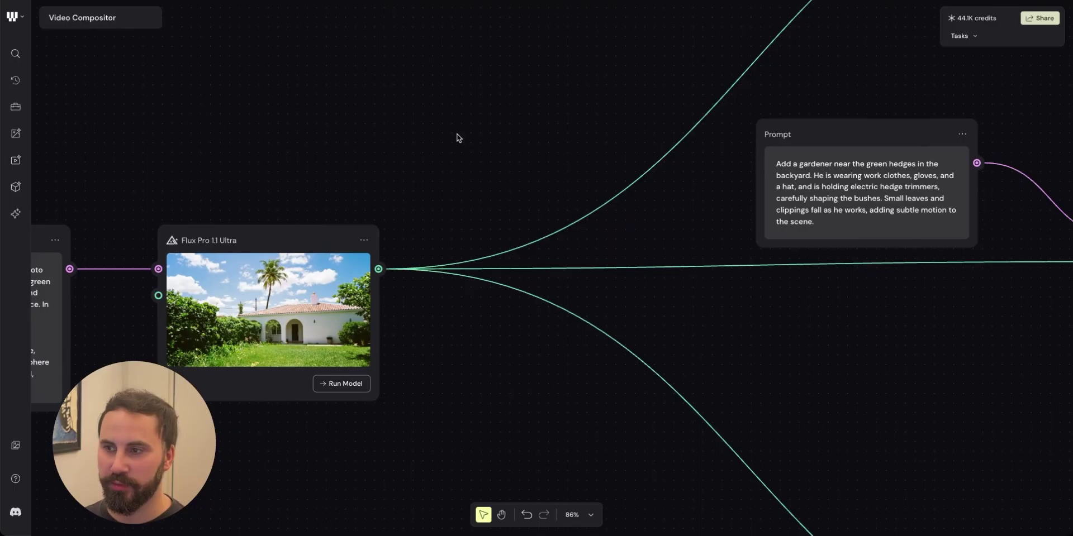
pyautogui.scroll(-2, 553, 107)
pyautogui.hscroll(3, 503, 140)
pyautogui.scroll(3, 491, 162)
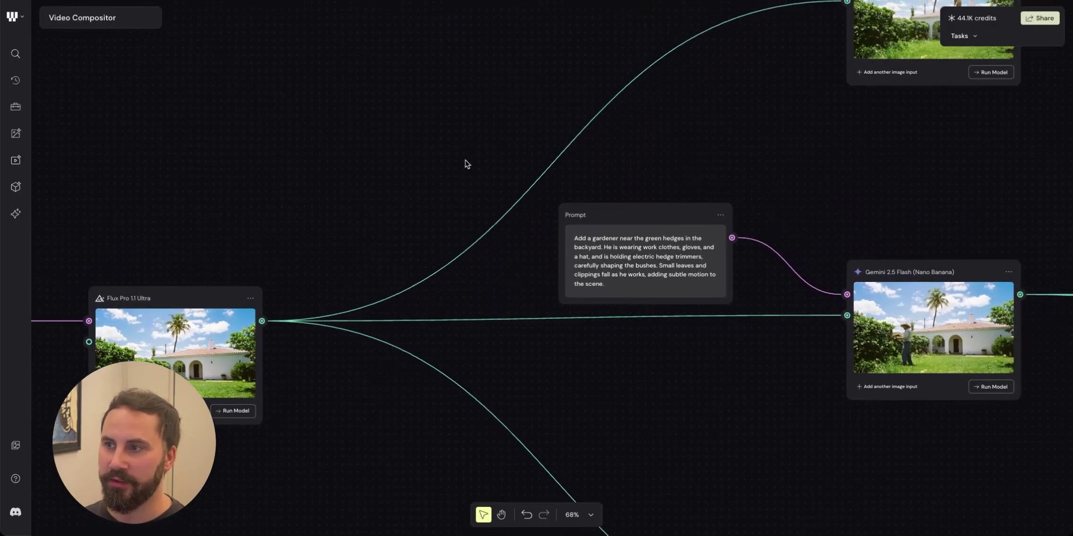
pyautogui.scroll(-2, 469, 195)
pyautogui.hscroll(1, 471, 235)
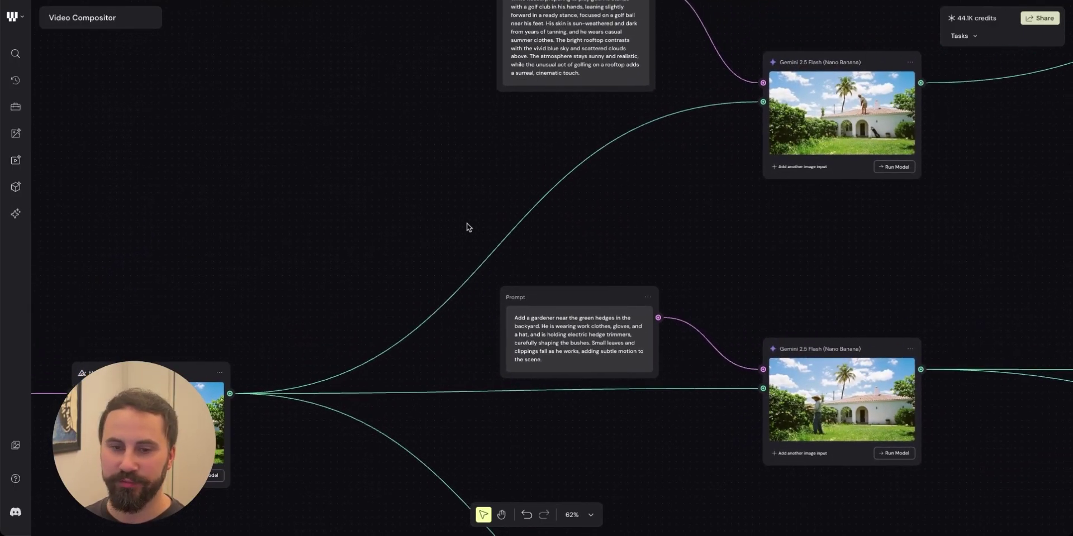
# - Examine the rooftop-golfer prompt and the Gemini 2.5 Flash image generated from it
pyautogui.scroll(3, 439, 239)
pyautogui.scroll(5, 458, 167)
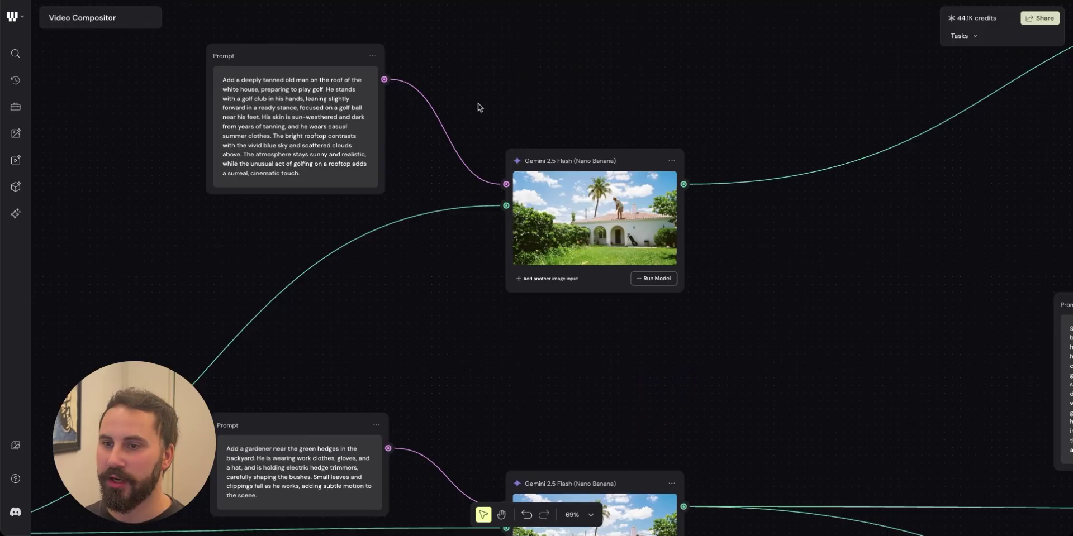
pyautogui.scroll(2, 481, 117)
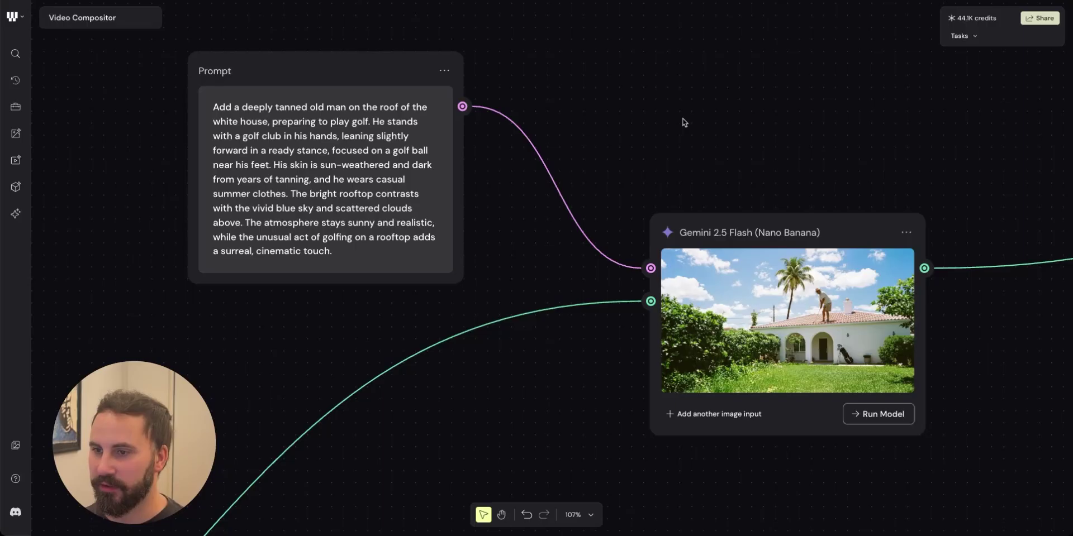
pyautogui.scroll(-2, 693, 129)
pyautogui.scroll(2, 626, 67)
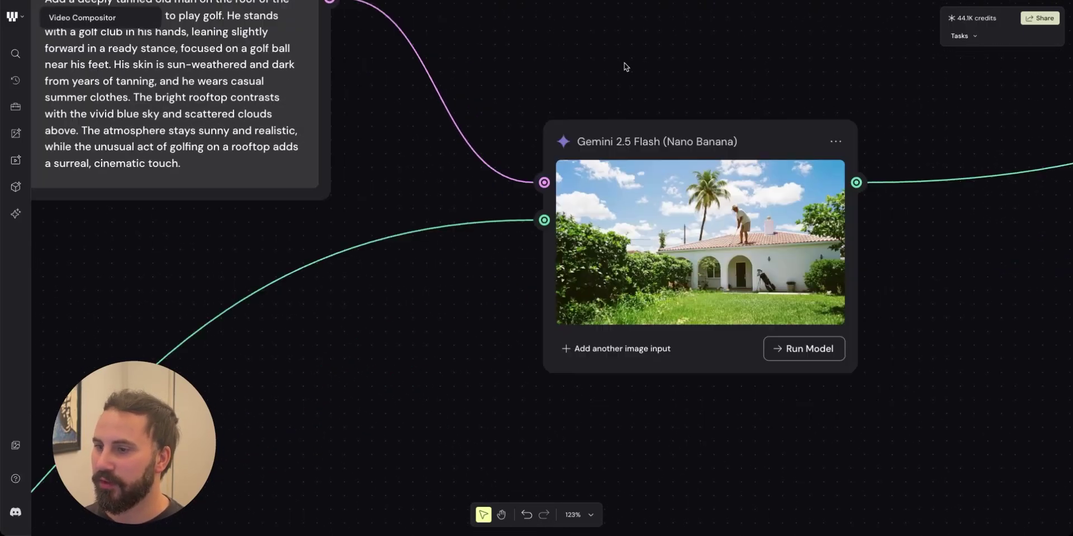
pyautogui.hscroll(2, 682, 91)
pyautogui.scroll(8, 897, 311)
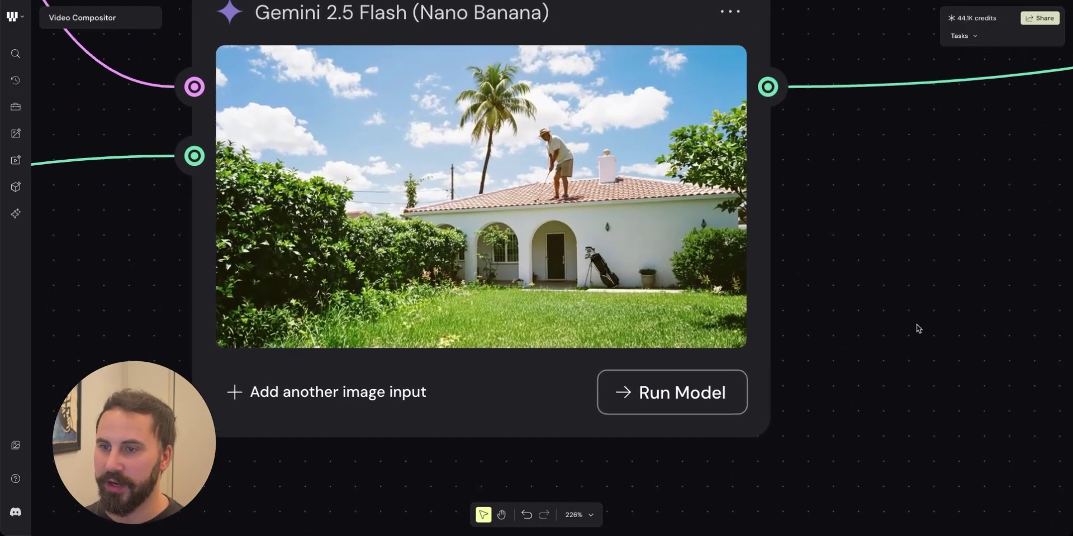
pyautogui.scroll(2, 927, 357)
pyautogui.scroll(-1, 916, 372)
pyautogui.scroll(-3, 941, 287)
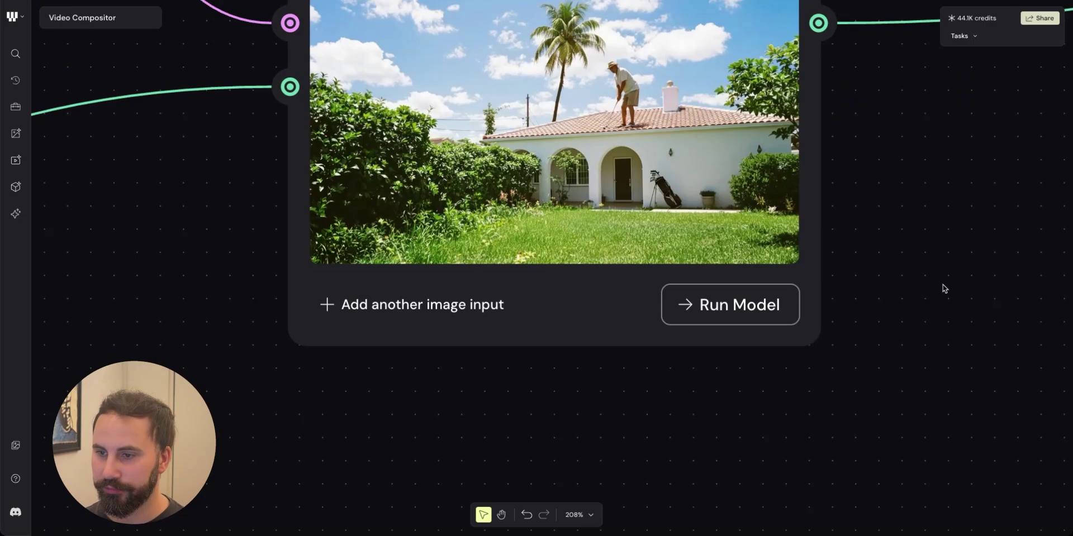
# - Examine the gardener prompt and the Gemini 2.5 Flash image of the gardener beside the hedges
pyautogui.hscroll(-1, 927, 376)
pyautogui.scroll(-5, 911, 357)
pyautogui.scroll(-3, 798, 174)
pyautogui.hscroll(-1, 794, 173)
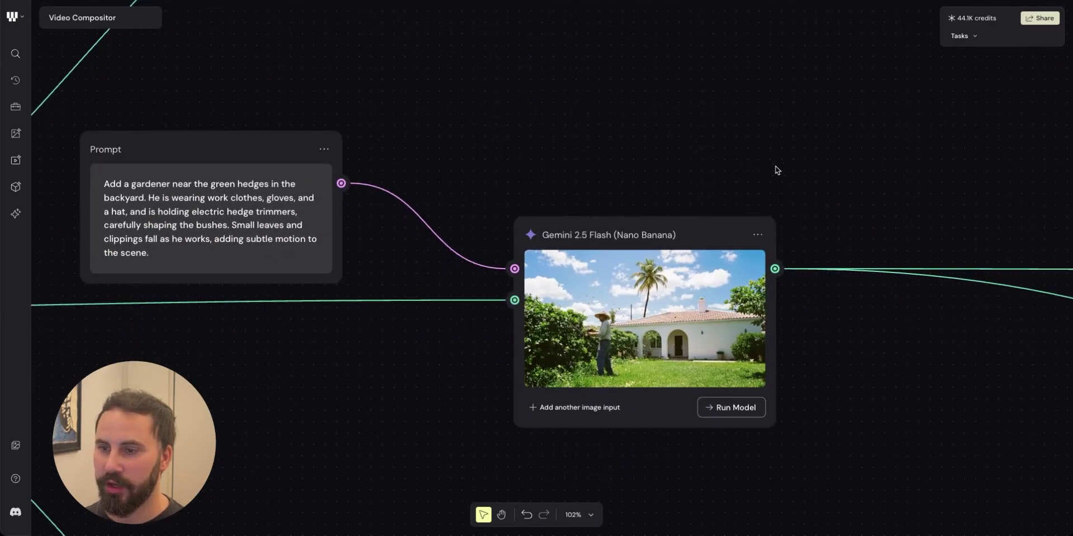
pyautogui.scroll(4, 812, 391)
pyautogui.scroll(-2, 813, 357)
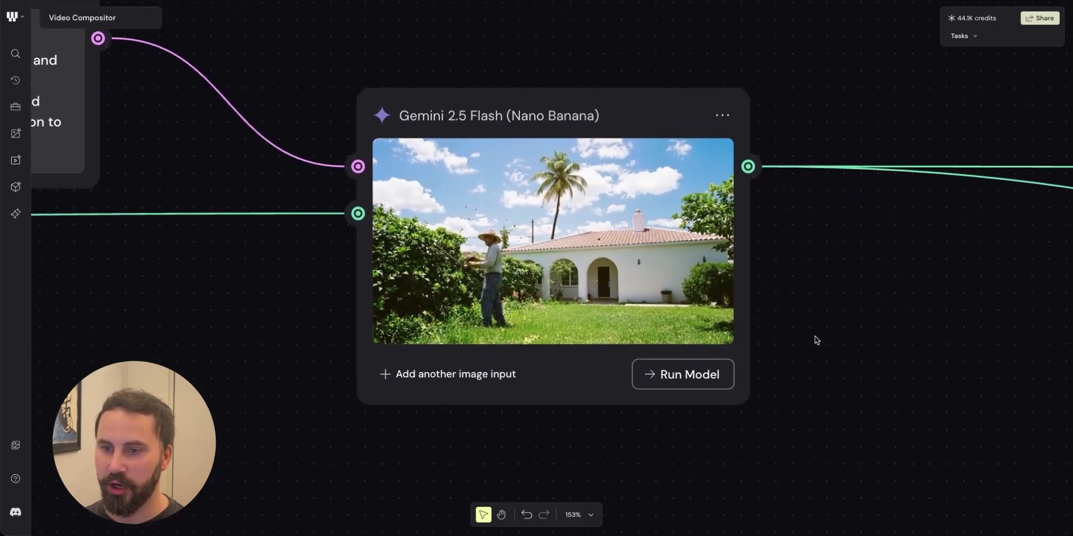
pyautogui.hscroll(1, 802, 339)
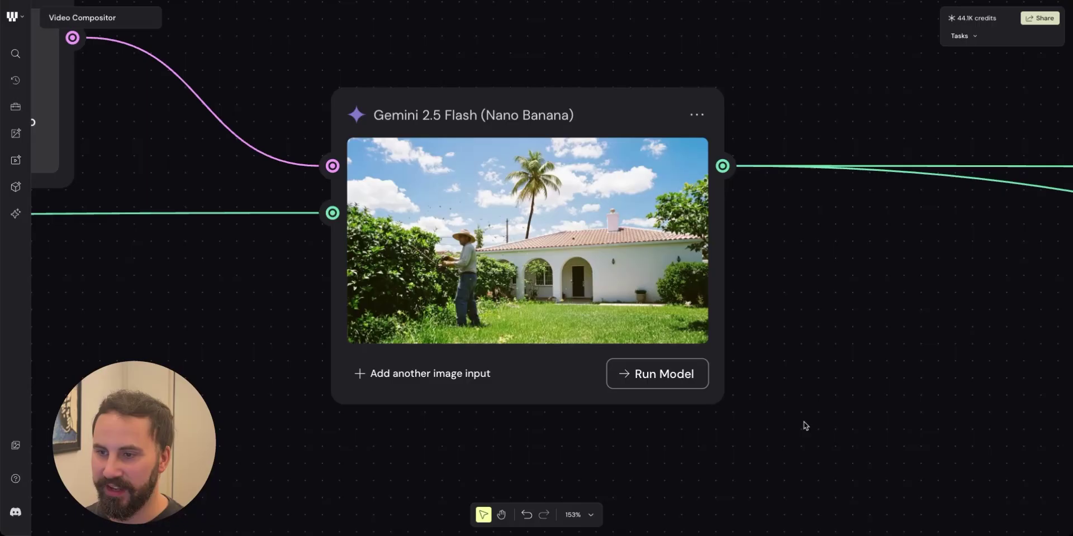
# - Examine the Gemini 2.5 Flash image of the sunbathing woman on the orange chair
pyautogui.scroll(-3, 806, 426)
pyautogui.scroll(-3, 779, 335)
pyautogui.scroll(-5, 779, 337)
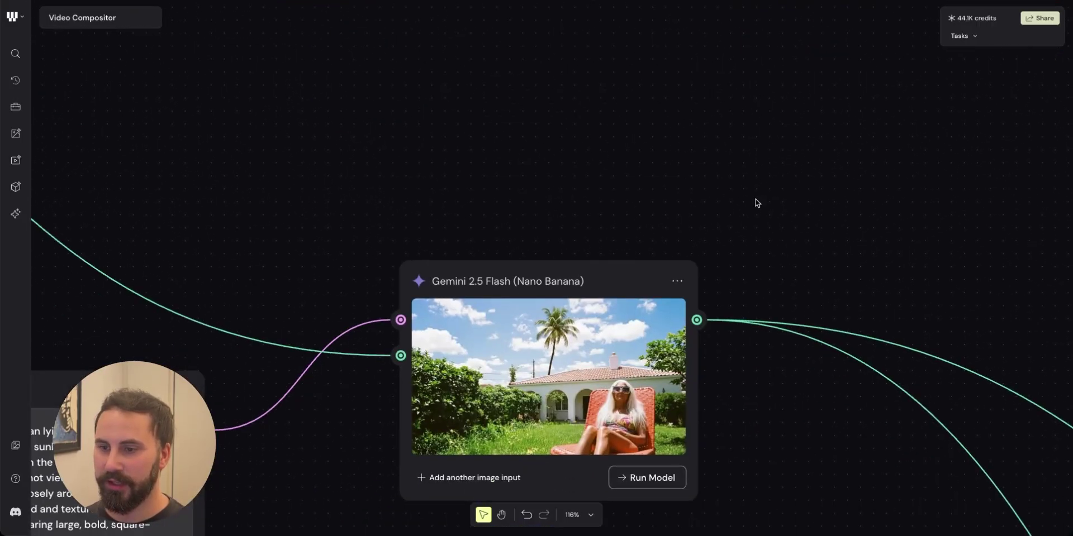
pyautogui.scroll(-4, 763, 202)
pyautogui.scroll(4, 727, 303)
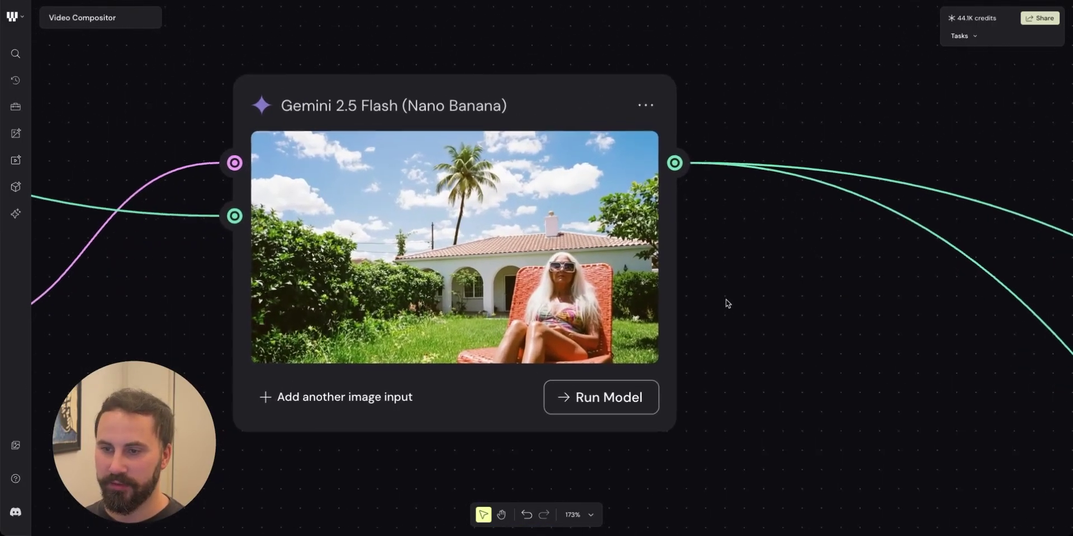
pyautogui.scroll(1, 754, 304)
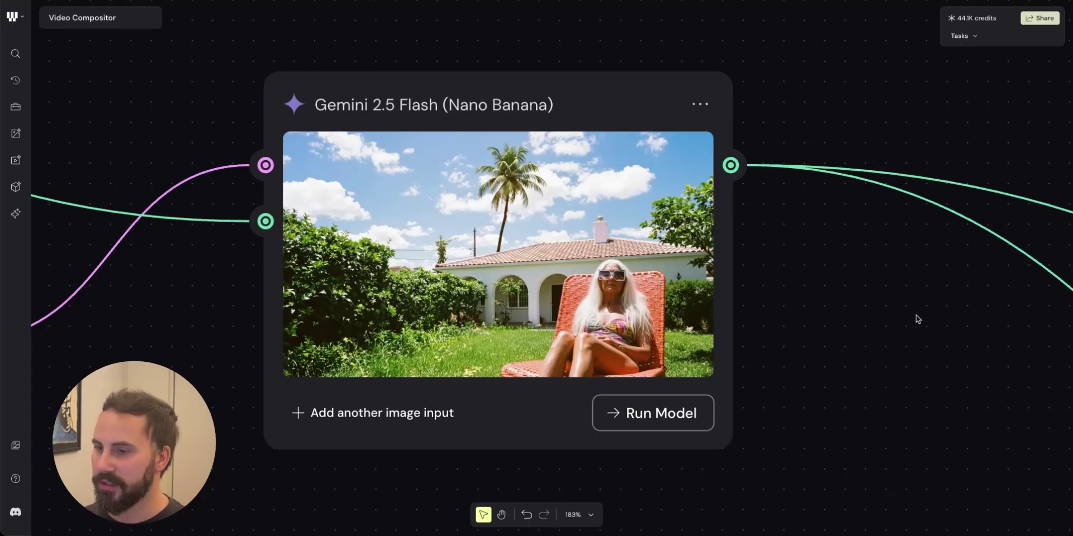
pyautogui.hscroll(2, 857, 309)
pyautogui.scroll(-4, 889, 304)
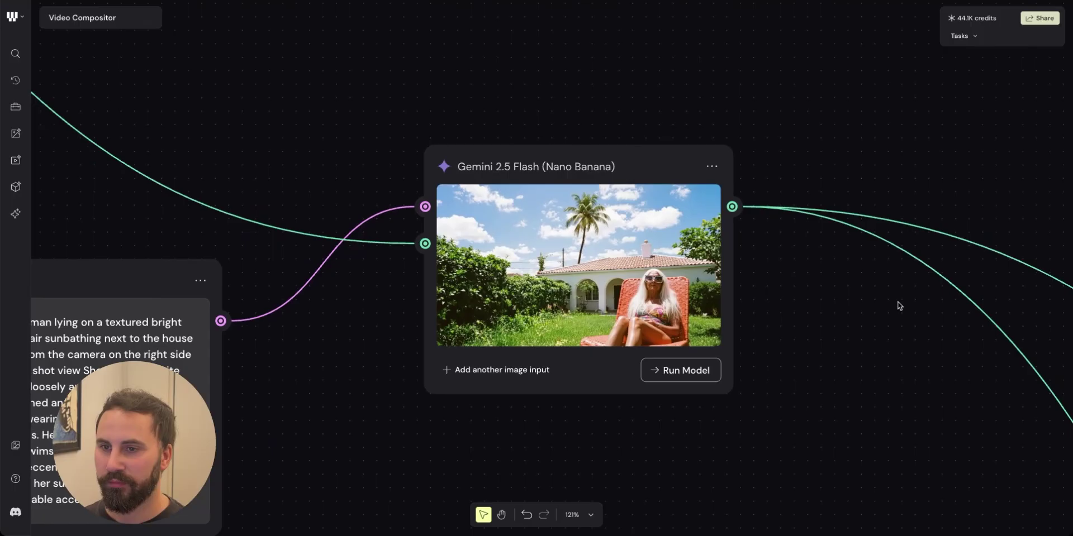
# - Follow the sunbather image's output to the static-camera video prompt and read how the scene's motion is described
pyautogui.hscroll(4, 900, 306)
pyautogui.scroll(-2, 831, 335)
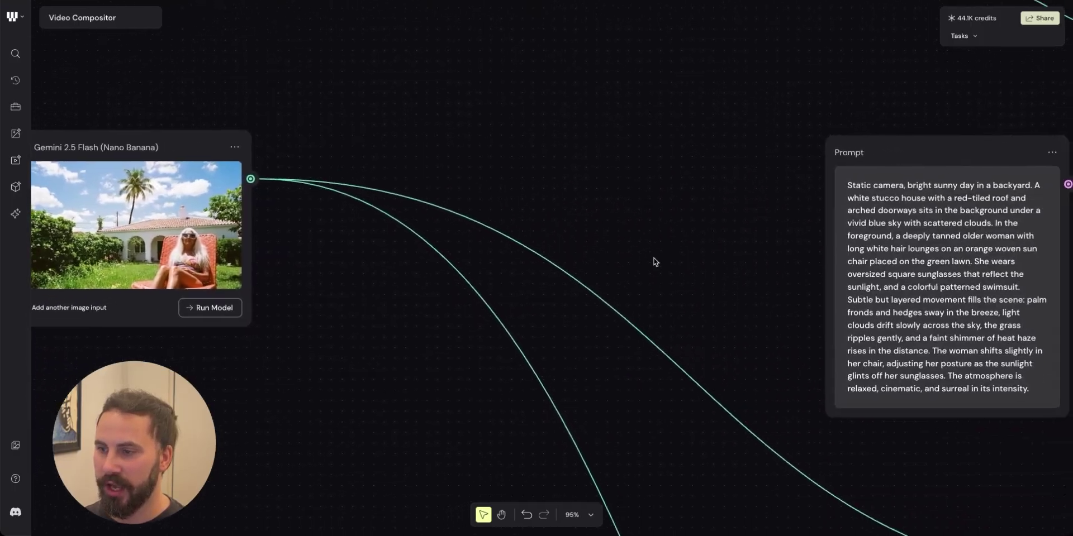
pyautogui.hscroll(4, 654, 262)
pyautogui.scroll(-1, 659, 241)
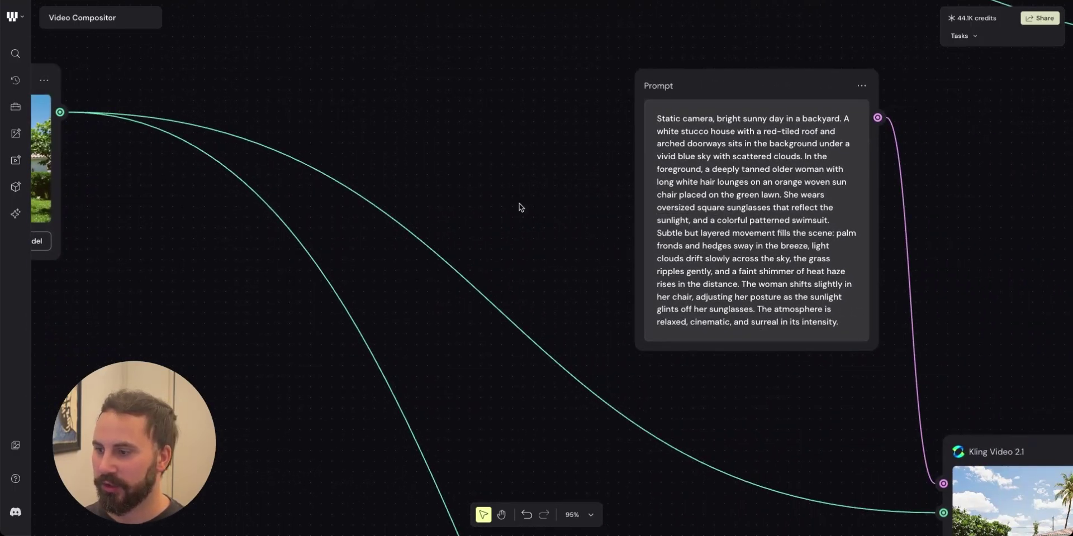
pyautogui.hscroll(6, 519, 207)
pyautogui.scroll(-3, 520, 207)
# - Inspect the Kling Video 2.1 node of the sunbathing woman and play its clip
pyautogui.scroll(5, 636, 211)
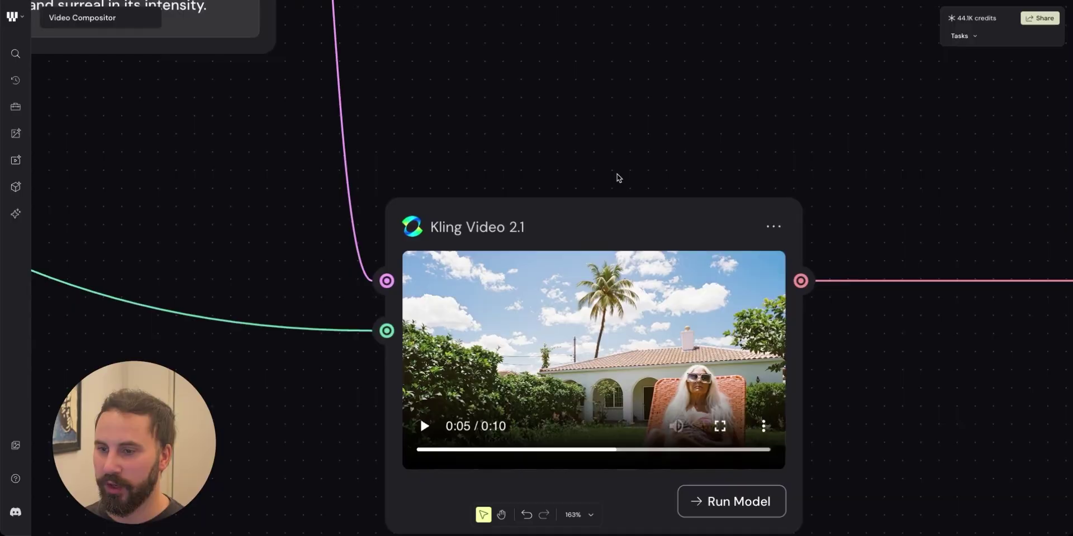
pyautogui.scroll(1, 616, 177)
pyautogui.moveTo(617, 178); pyautogui.dragTo(562, 74)
pyautogui.scroll(-5, 503, 64)
pyautogui.moveTo(457, 50); pyautogui.dragTo(517, 220)
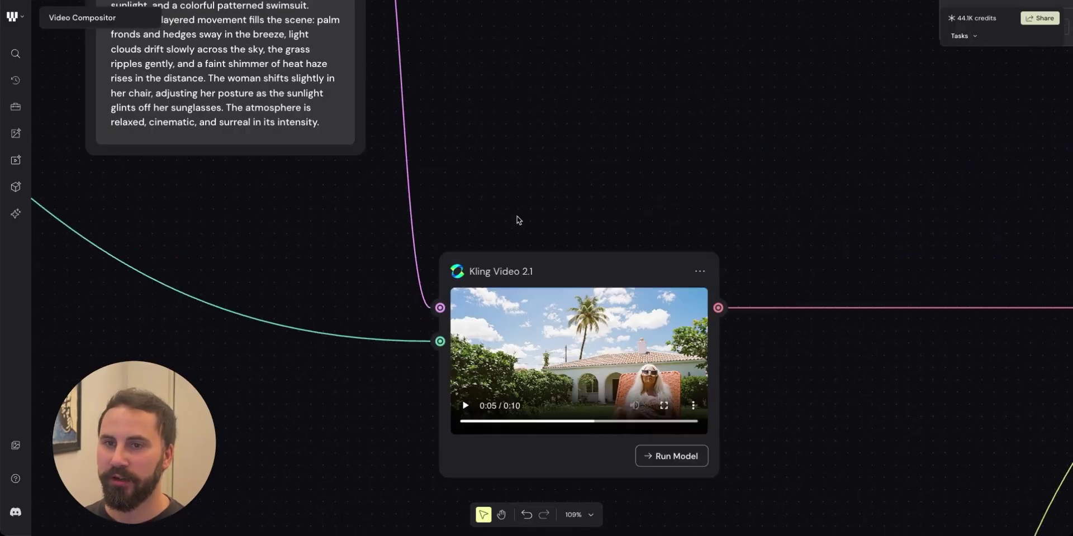
pyautogui.scroll(4, 518, 220)
pyautogui.scroll(-1, 441, 140)
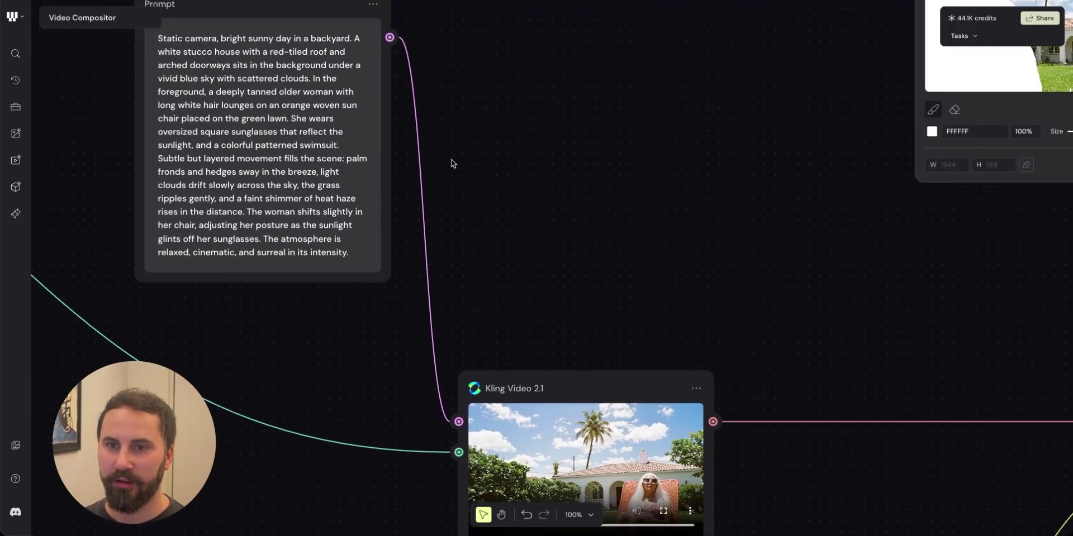
pyautogui.scroll(-3, 635, 307)
pyautogui.hscroll(2, 587, 234)
pyautogui.scroll(6, 551, 175)
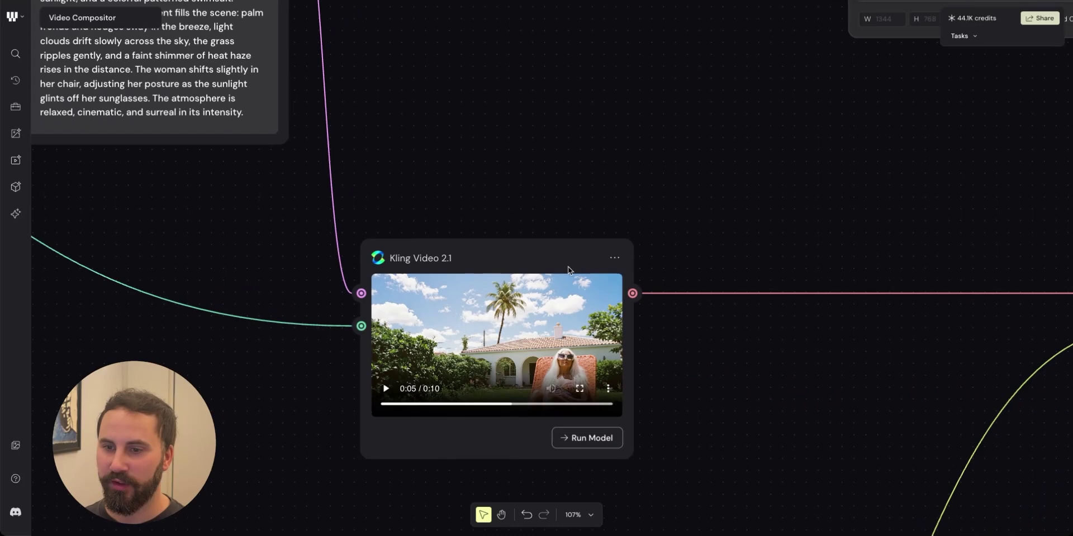
pyautogui.scroll(-2, 738, 385)
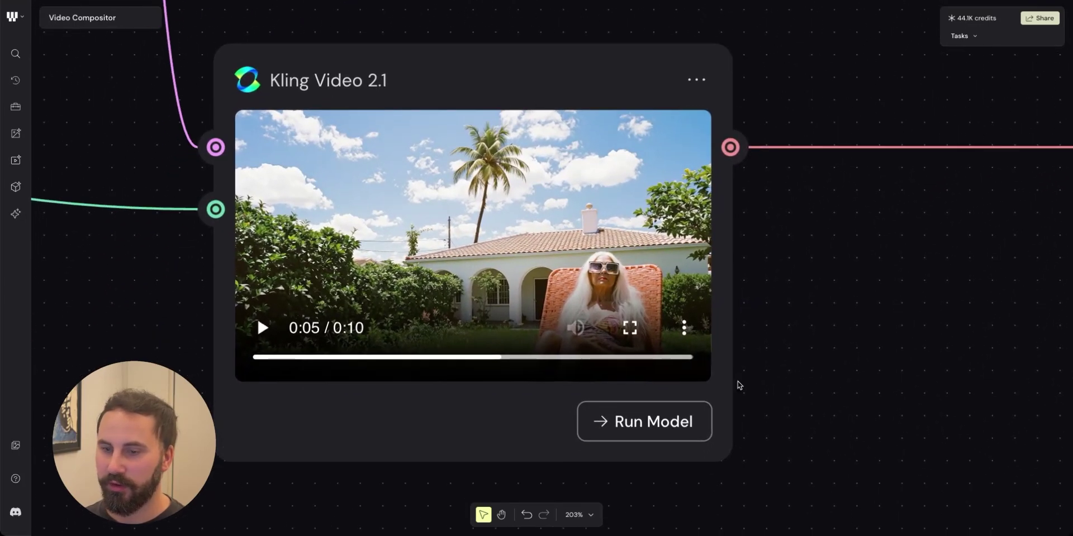
pyautogui.click(261, 328)
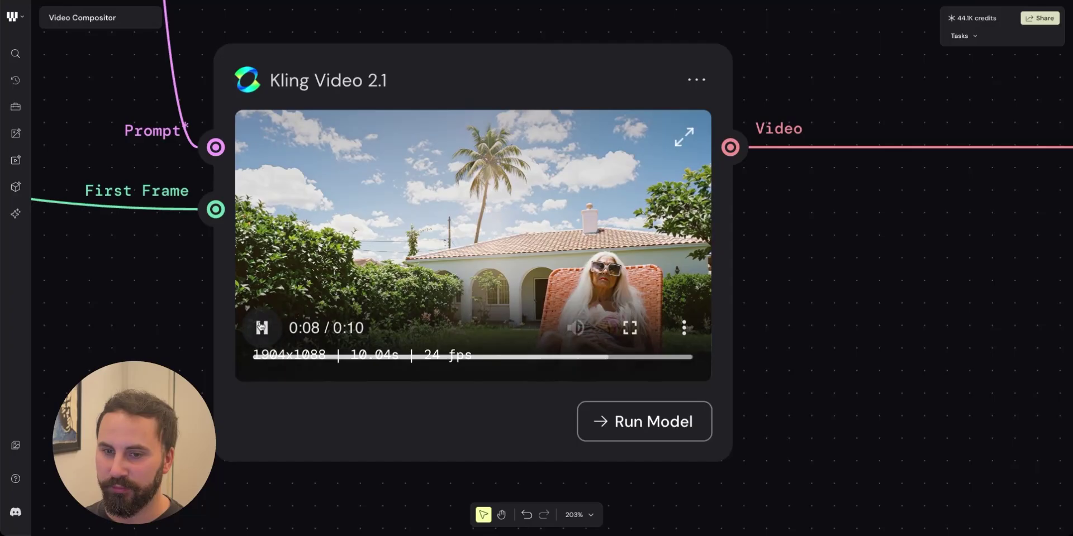
# - Go to the gardener's Kling Video 2.1 node and play its clip of the hedge trimming
pyautogui.scroll(8, 822, 101)
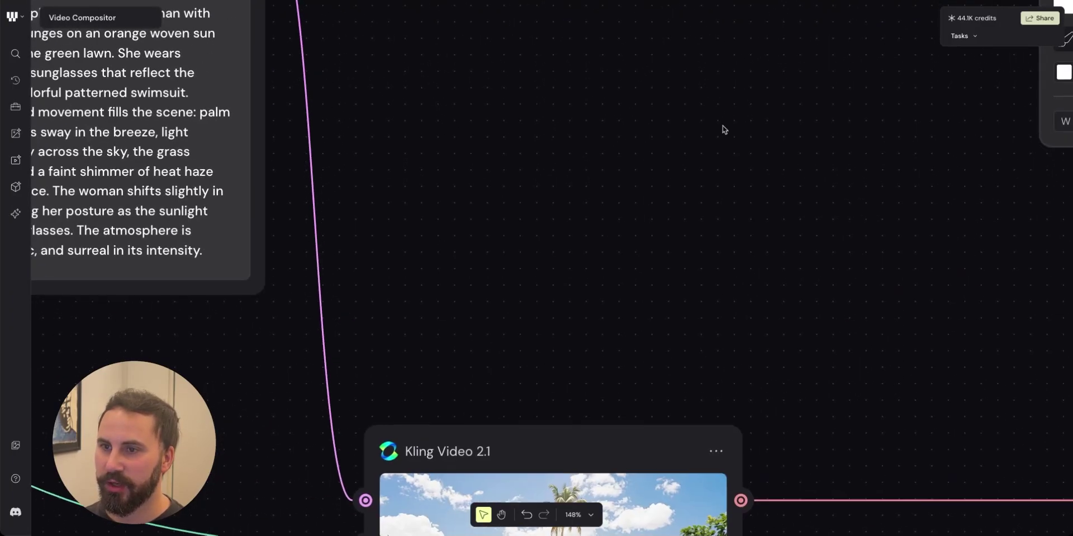
pyautogui.moveTo(722, 129)
pyautogui.mouseDown()
pyautogui.moveTo(758, 324)
pyautogui.moveTo(723, 335)
pyautogui.mouseUp()
pyautogui.moveTo(714, 199); pyautogui.dragTo(723, 355)
pyautogui.moveTo(626, 62); pyautogui.dragTo(608, 352)
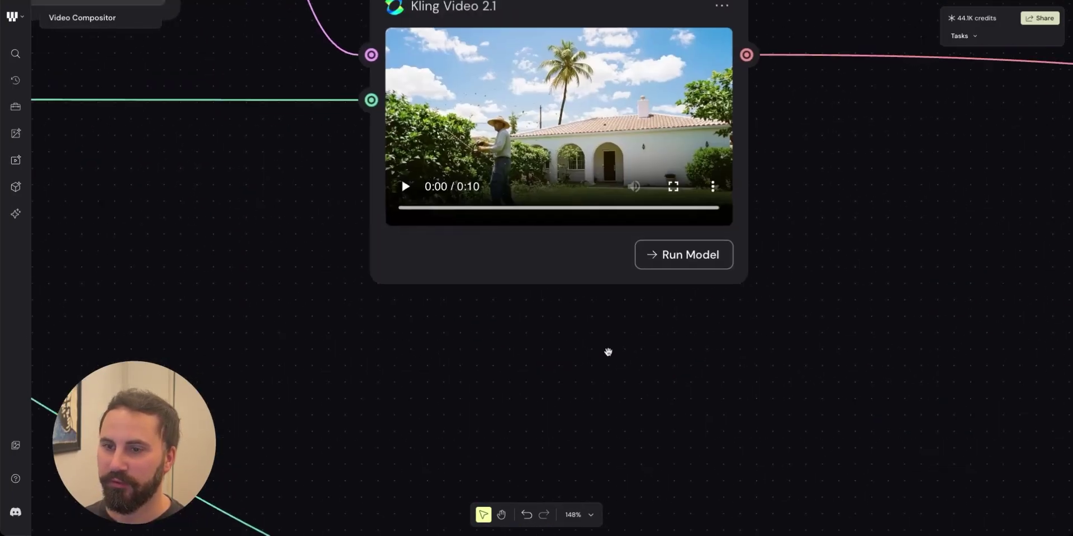
pyautogui.scroll(3, 608, 352)
pyautogui.scroll(1, 825, 240)
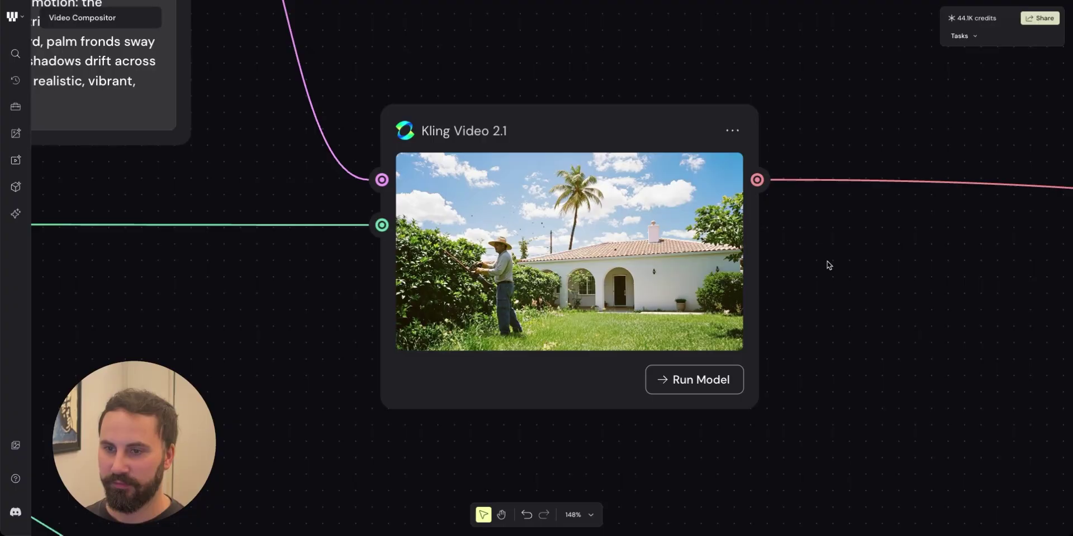
pyautogui.scroll(1, 823, 261)
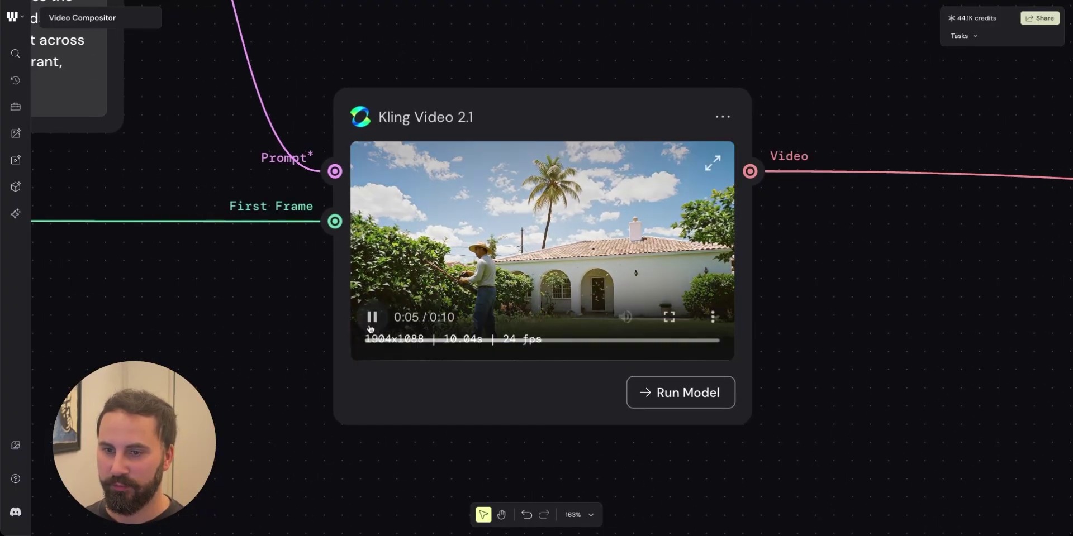
# - Go to the Kling Video 2.1 node of the golfer on the roof and play its clip
pyautogui.moveTo(809, 83); pyautogui.dragTo(788, 366)
pyautogui.moveTo(743, 141); pyautogui.dragTo(711, 347)
pyautogui.moveTo(698, 158); pyautogui.dragTo(690, 198)
pyautogui.scroll(-6, 686, 173)
pyautogui.scroll(-8, 699, 207)
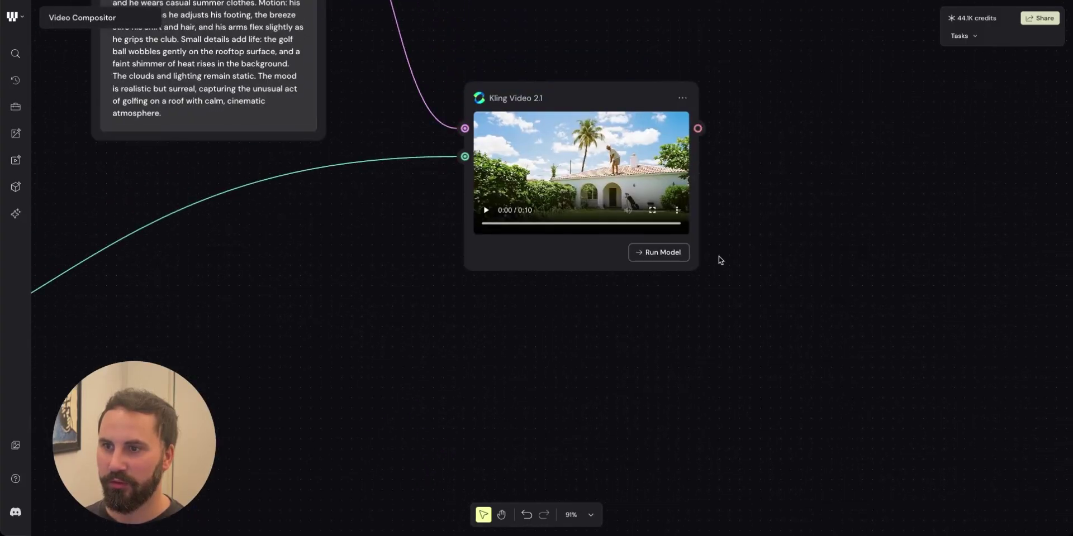
pyautogui.scroll(4, 708, 152)
pyautogui.scroll(5, 713, 149)
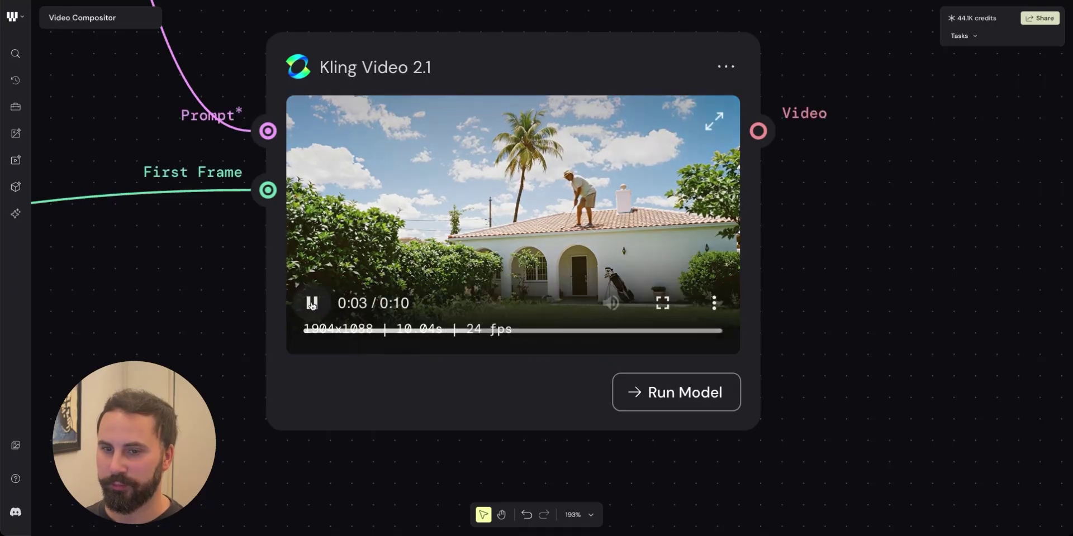
# - Return to the gardener's Kling Video 2.1 node and select it to view its model settings
pyautogui.scroll(-5, 222, 320)
pyautogui.scroll(-1, 311, 458)
pyautogui.moveTo(311, 459); pyautogui.dragTo(341, 216)
pyautogui.scroll(-2, 396, 392)
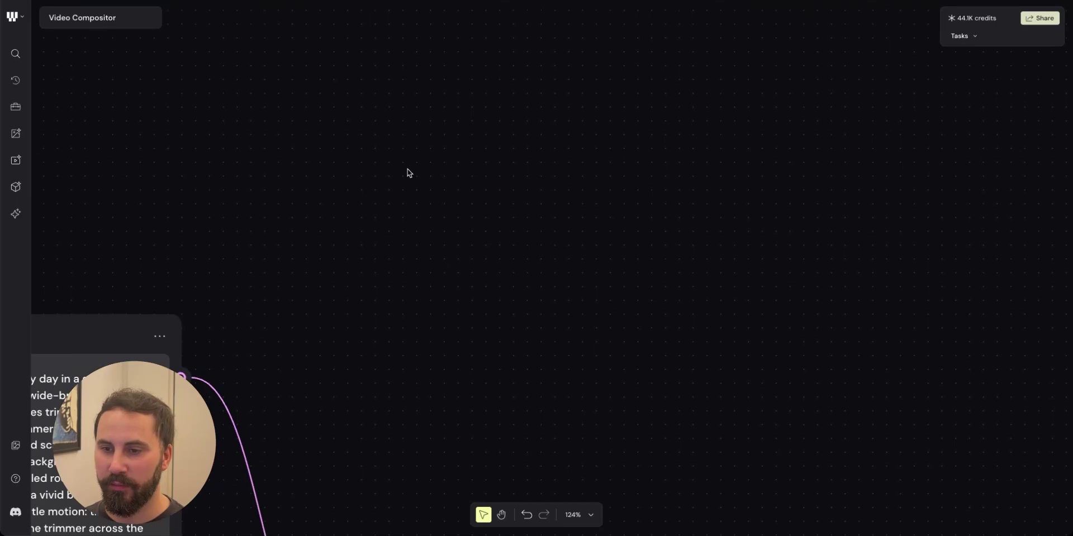
pyautogui.scroll(-5, 414, 228)
pyautogui.moveTo(489, 227); pyautogui.dragTo(512, 89)
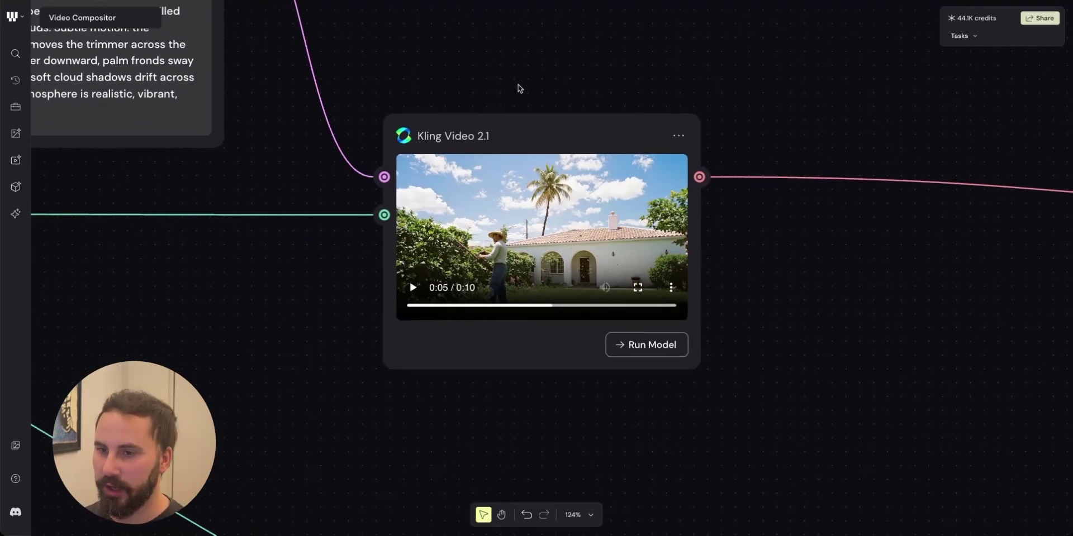
pyautogui.scroll(-5, 733, 403)
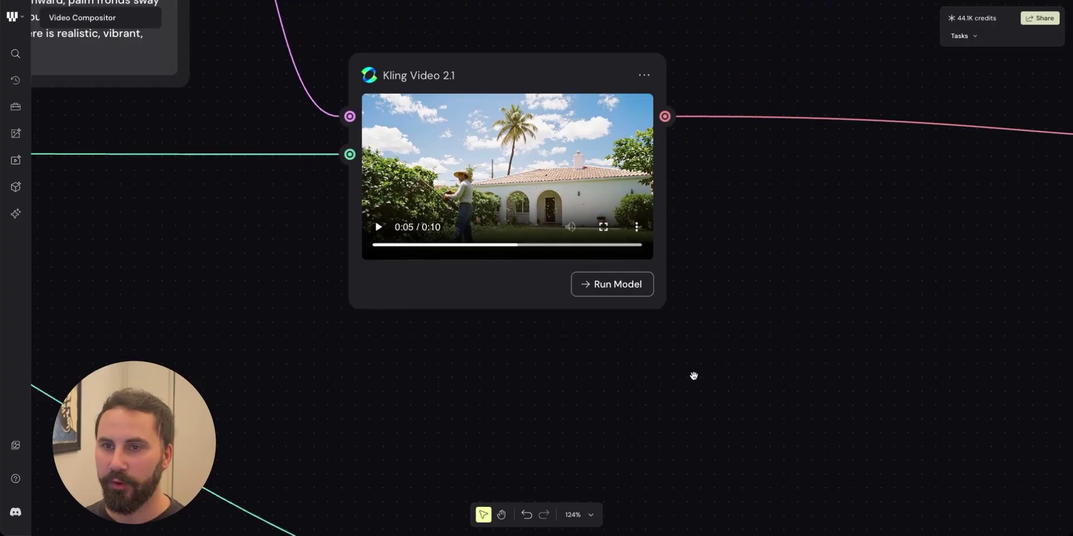
pyautogui.click(532, 74)
pyautogui.scroll(-5, 696, 330)
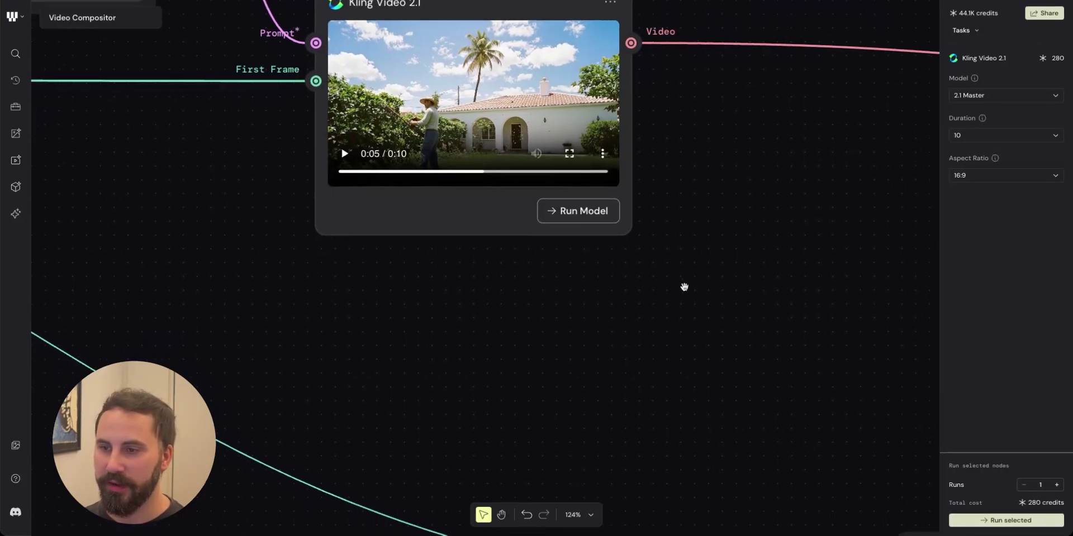
# - Examine the Painter node below the gardener video, tracing its image input and the white mask painted over the hedge area
pyautogui.scroll(-3, 687, 308)
pyautogui.moveTo(916, 527); pyautogui.dragTo(410, 296)
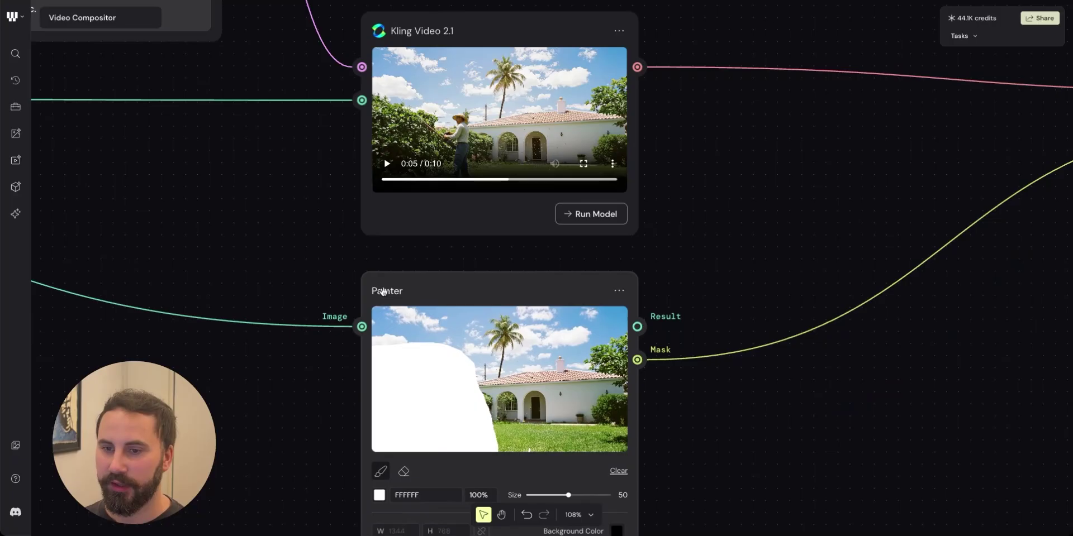
pyautogui.moveTo(246, 278); pyautogui.dragTo(625, 295)
pyautogui.scroll(-3, 347, 276)
pyautogui.scroll(-2, 547, 283)
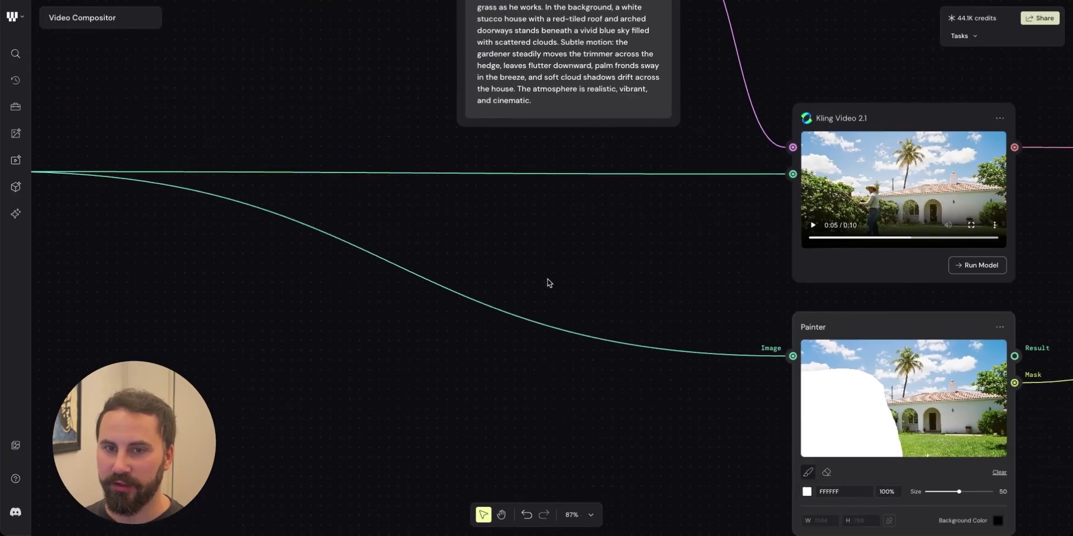
pyautogui.scroll(-1, 547, 282)
pyautogui.moveTo(549, 247)
pyautogui.mouseDown()
pyautogui.moveTo(721, 242)
pyautogui.moveTo(886, 261)
pyautogui.moveTo(282, 208)
pyautogui.mouseUp()
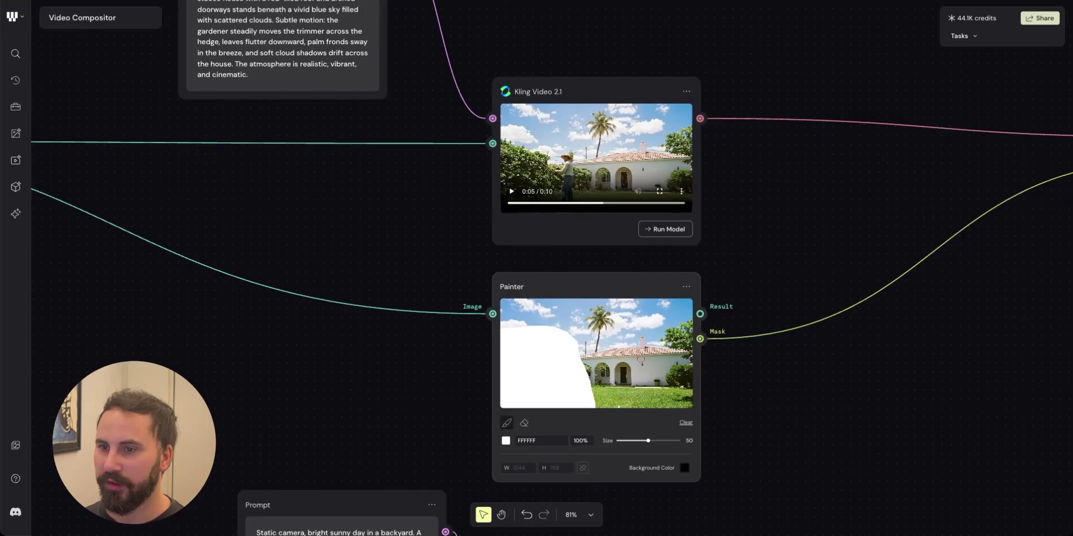
pyautogui.scroll(8, 839, 247)
pyautogui.moveTo(839, 246); pyautogui.dragTo(843, 151)
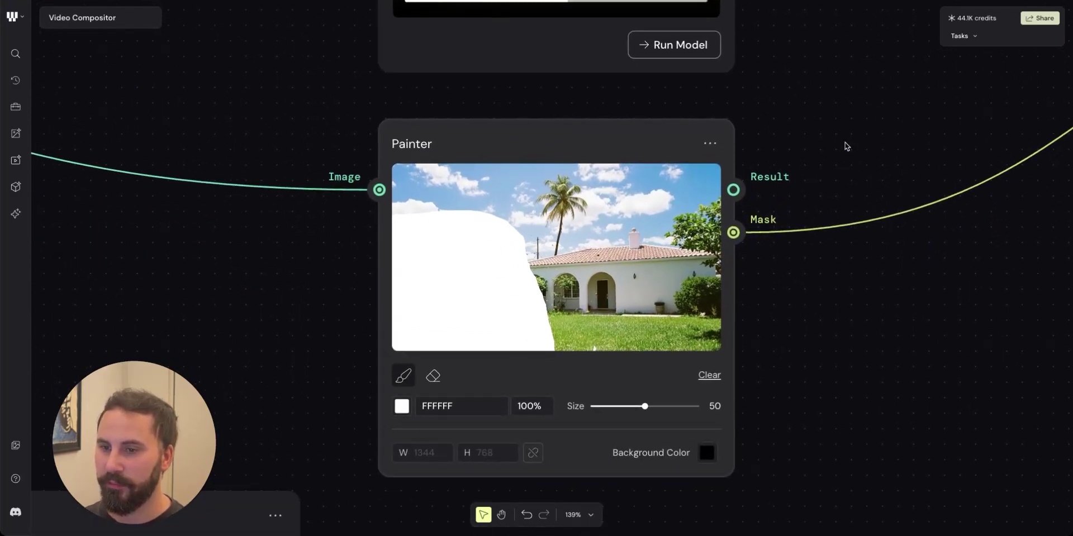
# - Move the gardener's Merge Alpha node closer, beside the Kling Video 2.1 node that feeds it
pyautogui.moveTo(847, 146)
pyautogui.mouseDown()
pyautogui.moveTo(836, 223)
pyautogui.moveTo(792, 242)
pyautogui.moveTo(772, 329)
pyautogui.mouseUp()
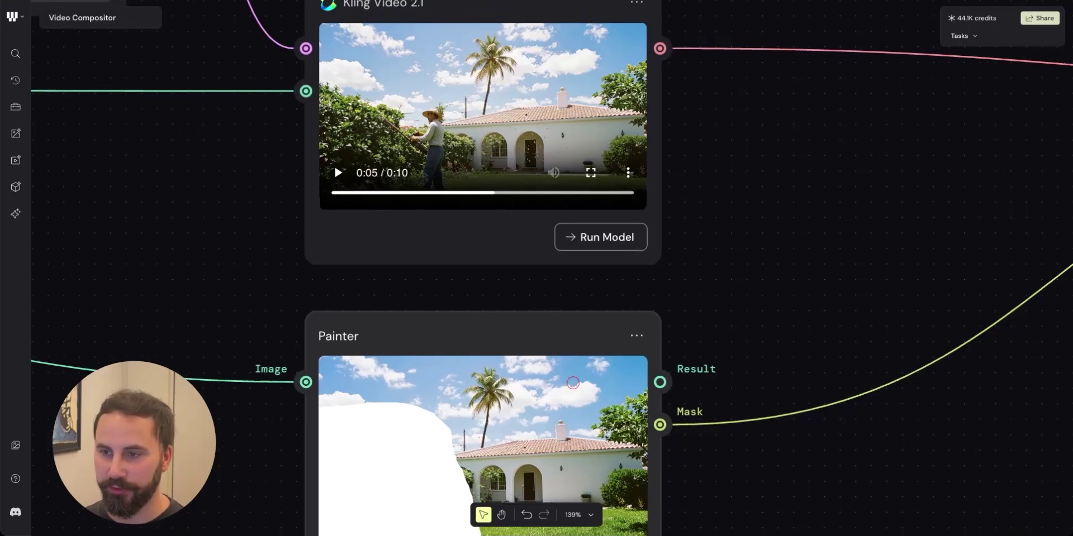
pyautogui.scroll(-5, 800, 241)
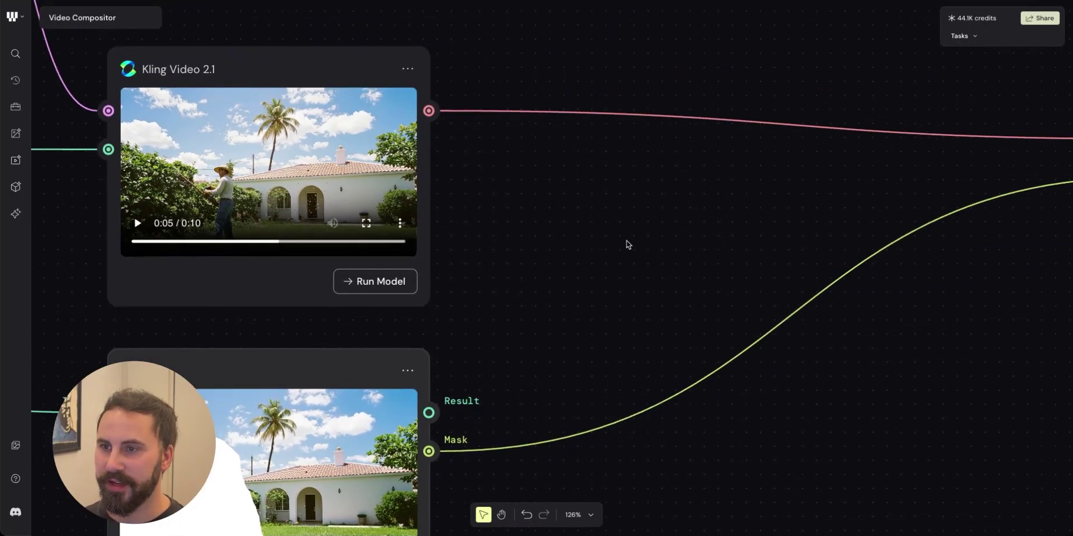
pyautogui.hscroll(5, 758, 199)
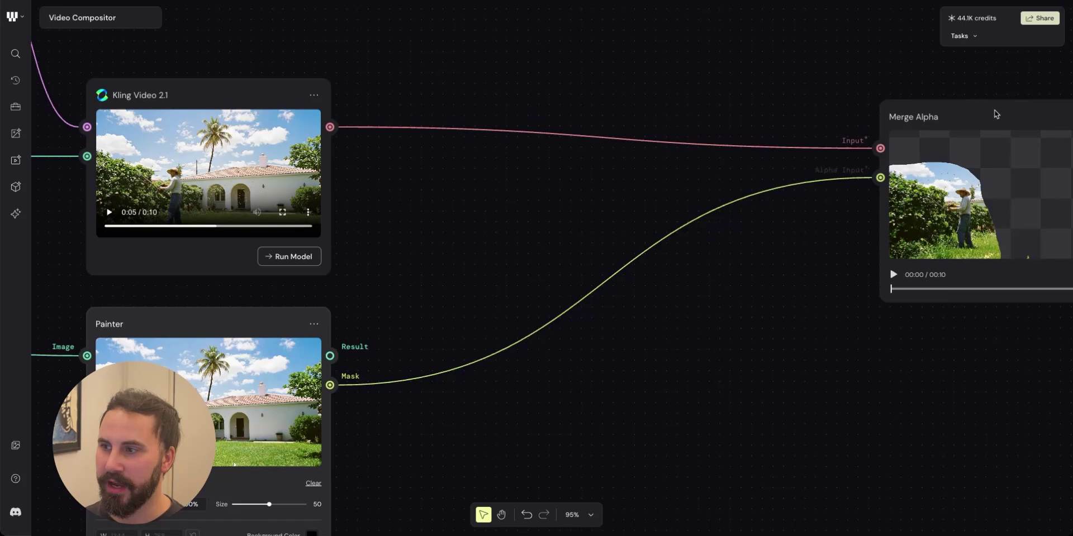
pyautogui.moveTo(999, 106); pyautogui.dragTo(598, 89)
pyautogui.moveTo(467, 388)
pyautogui.mouseDown()
pyautogui.moveTo(642, 410)
pyautogui.moveTo(697, 362)
pyautogui.mouseUp()
# - Inspect the video and mask connections into the gardener's Merge Alpha node and play its masked preview
pyautogui.scroll(1, 555, 360)
pyautogui.scroll(1, 554, 360)
pyautogui.moveTo(614, 263); pyautogui.dragTo(606, 226)
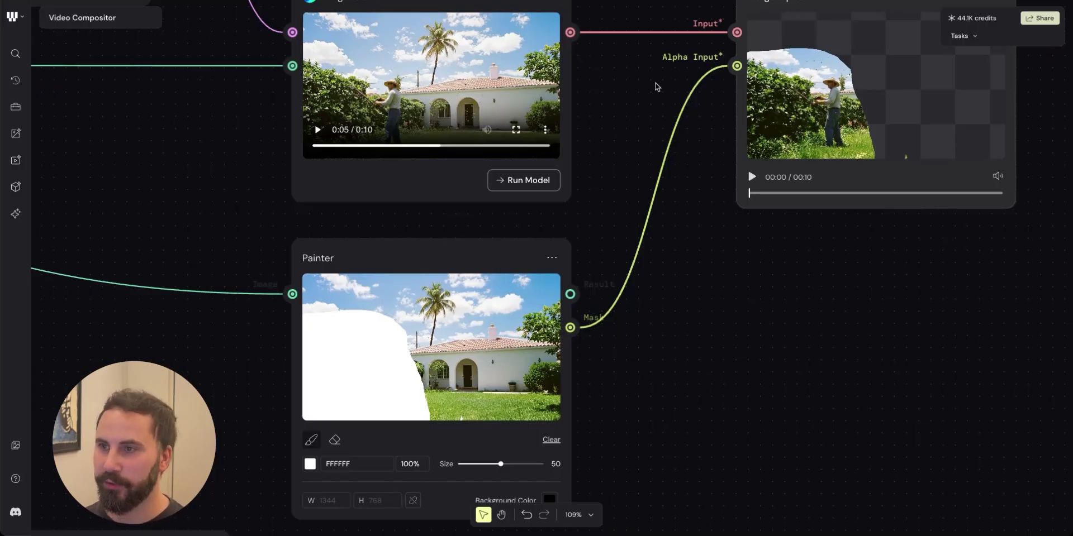
pyautogui.hscroll(4, 723, 208)
pyautogui.scroll(4, 722, 209)
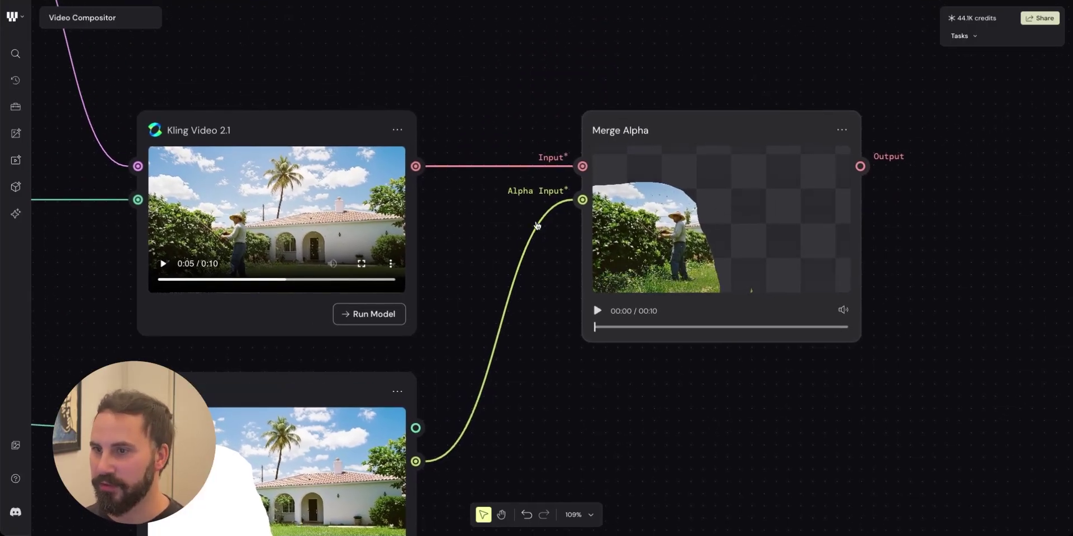
pyautogui.hscroll(-2, 474, 229)
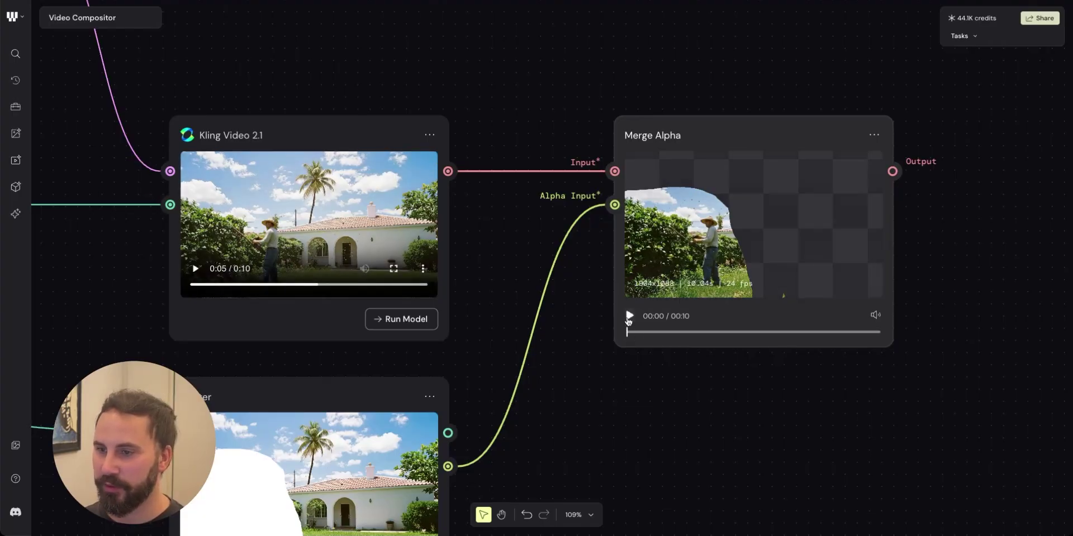
pyautogui.click(628, 316)
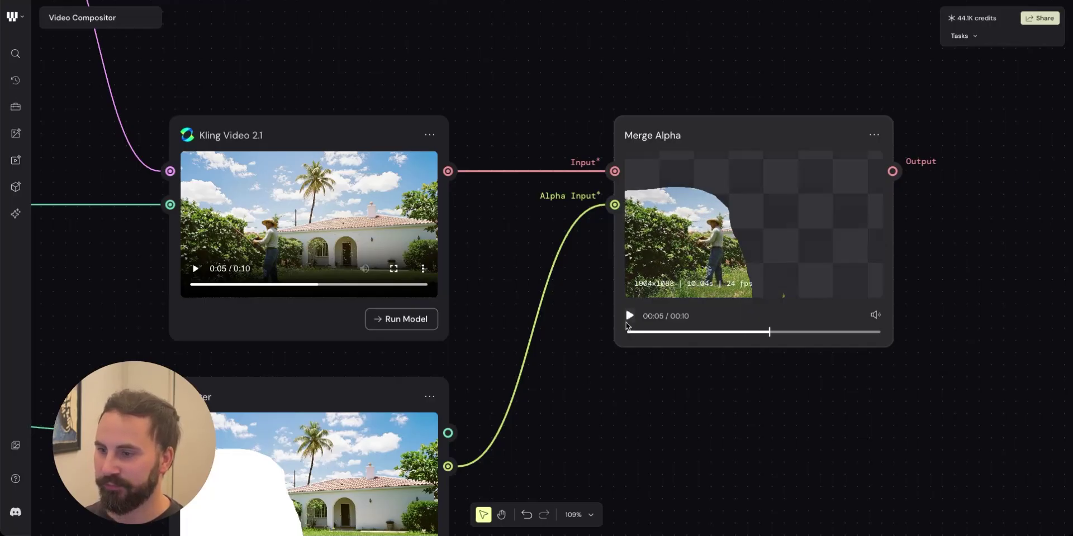
# - Inspect the sunbather's Kling Video 2.1 node and the Painter node that masks the woman and her chair
pyautogui.moveTo(591, 391); pyautogui.dragTo(613, 253)
pyautogui.scroll(-2, 605, 346)
pyautogui.moveTo(611, 425); pyautogui.dragTo(644, 171)
pyautogui.scroll(-2, 656, 356)
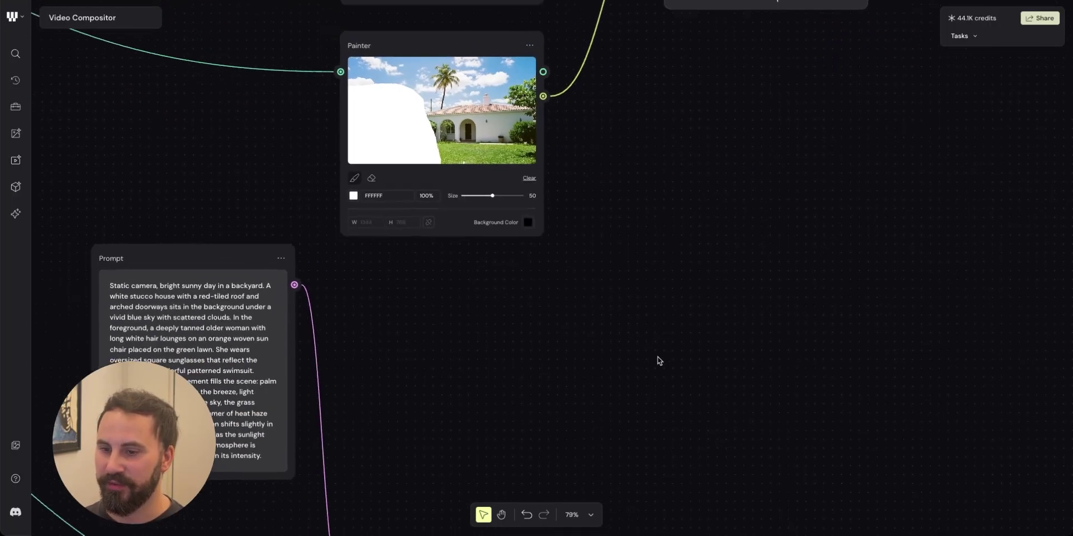
pyautogui.scroll(-1, 657, 357)
pyautogui.moveTo(649, 378); pyautogui.dragTo(646, 139)
pyautogui.moveTo(612, 294); pyautogui.dragTo(709, 163)
pyautogui.click(637, 262)
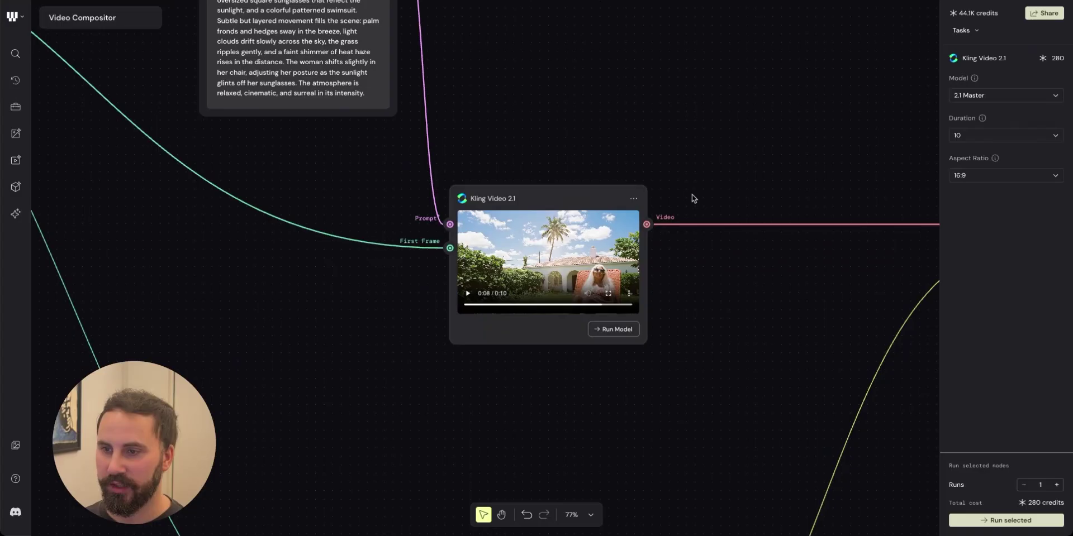
pyautogui.moveTo(694, 198); pyautogui.dragTo(689, 126)
pyautogui.scroll(-5, 708, 353)
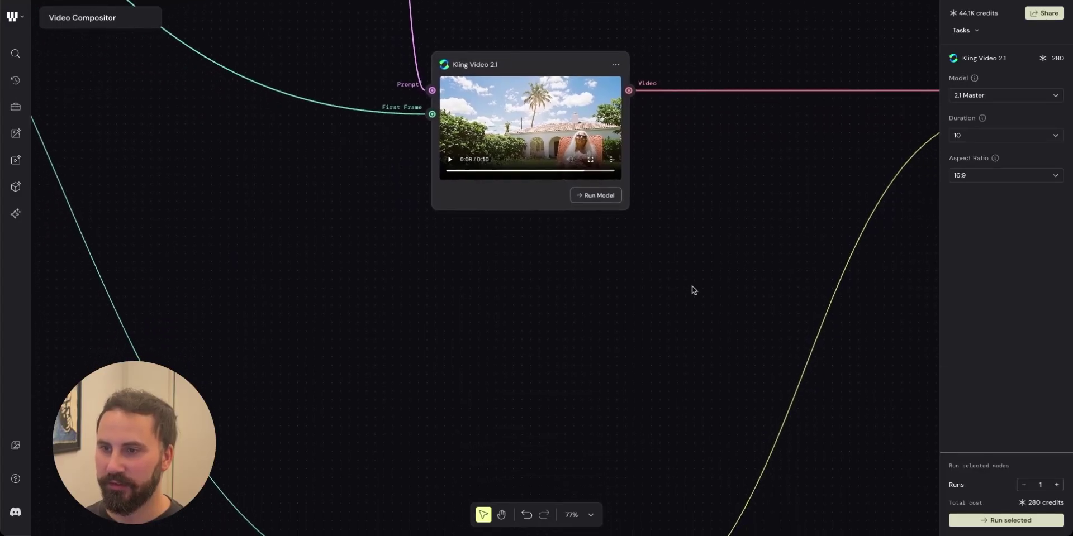
pyautogui.moveTo(490, 487)
pyautogui.mouseDown()
pyautogui.moveTo(521, 237)
pyautogui.moveTo(512, 206)
pyautogui.mouseUp()
pyautogui.scroll(3, 645, 162)
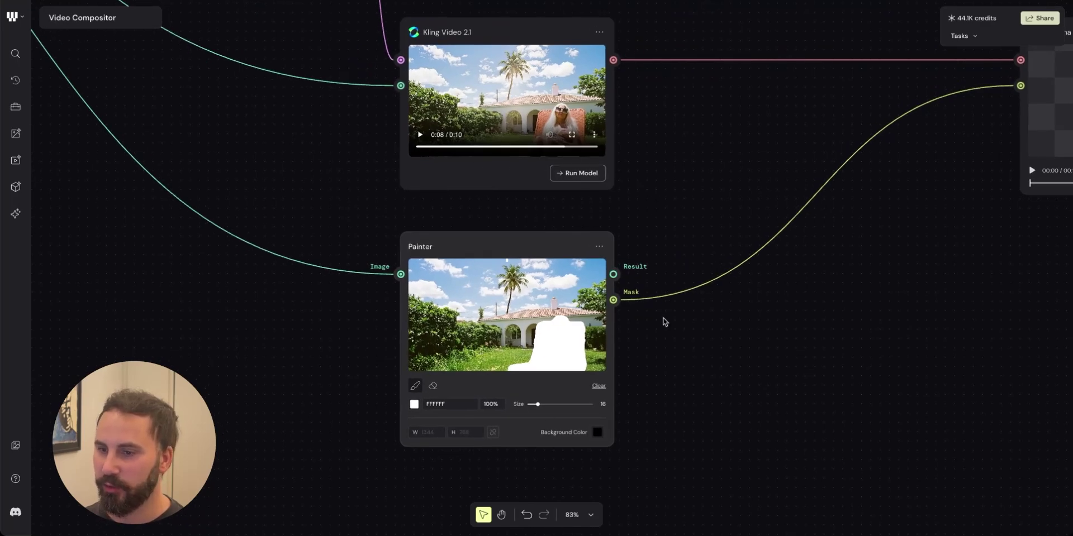
# - Move the sunbather's Merge Alpha node beside its Kling Video 2.1 node and play the masked preview
pyautogui.moveTo(726, 143); pyautogui.dragTo(573, 192)
pyautogui.moveTo(933, 84); pyautogui.dragTo(663, 89)
pyautogui.scroll(2, 618, 313)
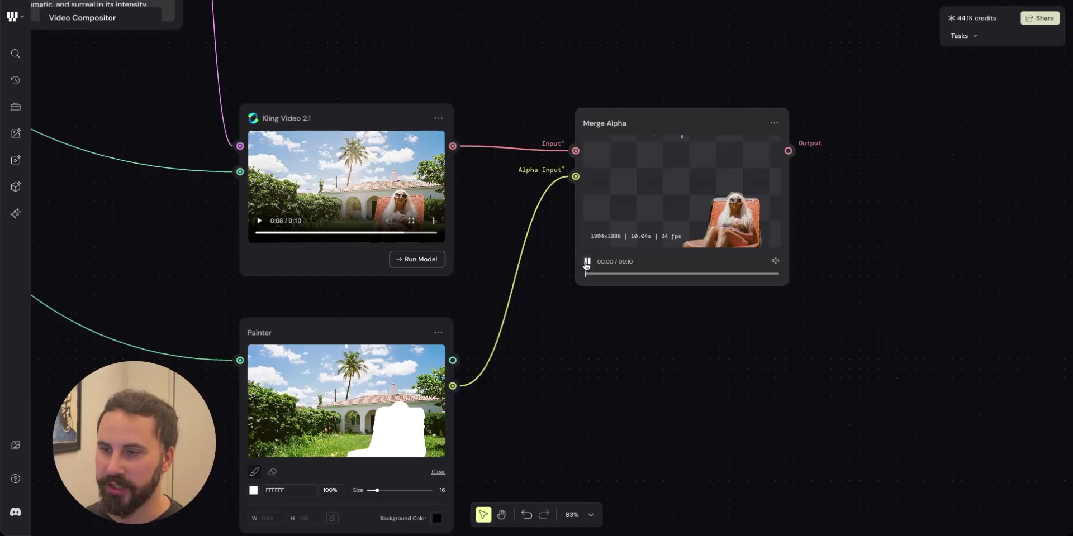
pyautogui.scroll(5, 877, 228)
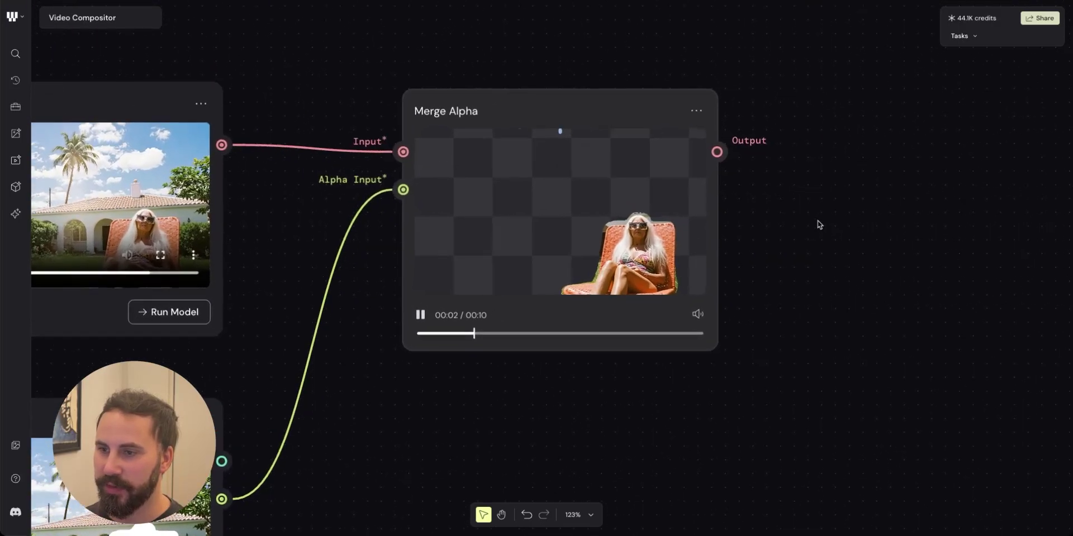
pyautogui.moveTo(774, 235); pyautogui.dragTo(828, 269)
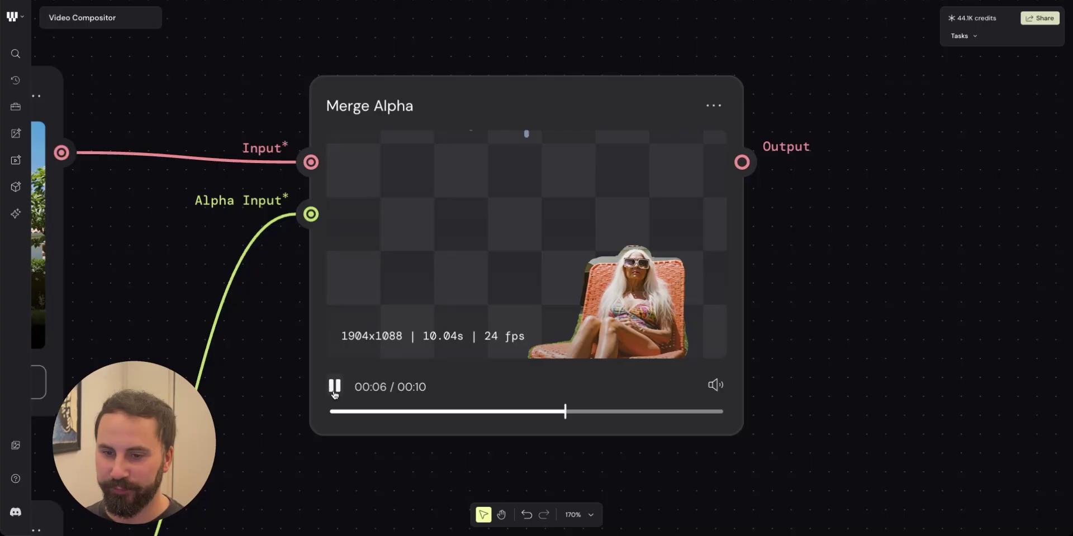
# - Return to the rooftop golfer's Kling Video 2.1 node, whose output is unconnected, and play more of its clip
pyautogui.scroll(-5, 276, 225)
pyautogui.moveTo(345, 24); pyautogui.dragTo(357, 378)
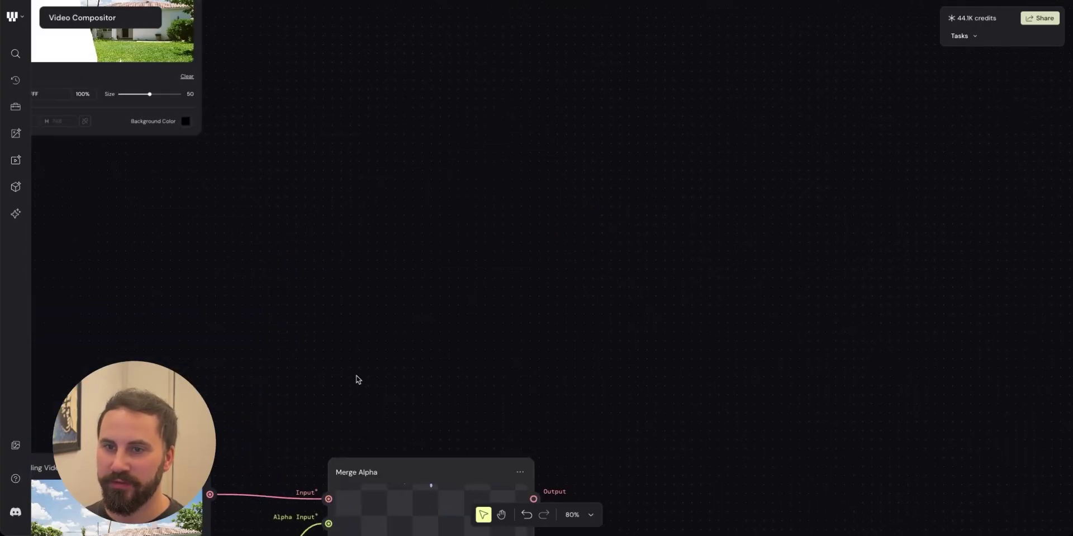
pyautogui.moveTo(368, 118); pyautogui.dragTo(423, 333)
pyautogui.moveTo(450, 181); pyautogui.dragTo(493, 414)
pyautogui.moveTo(476, 140); pyautogui.dragTo(510, 297)
pyautogui.scroll(-1, 487, 235)
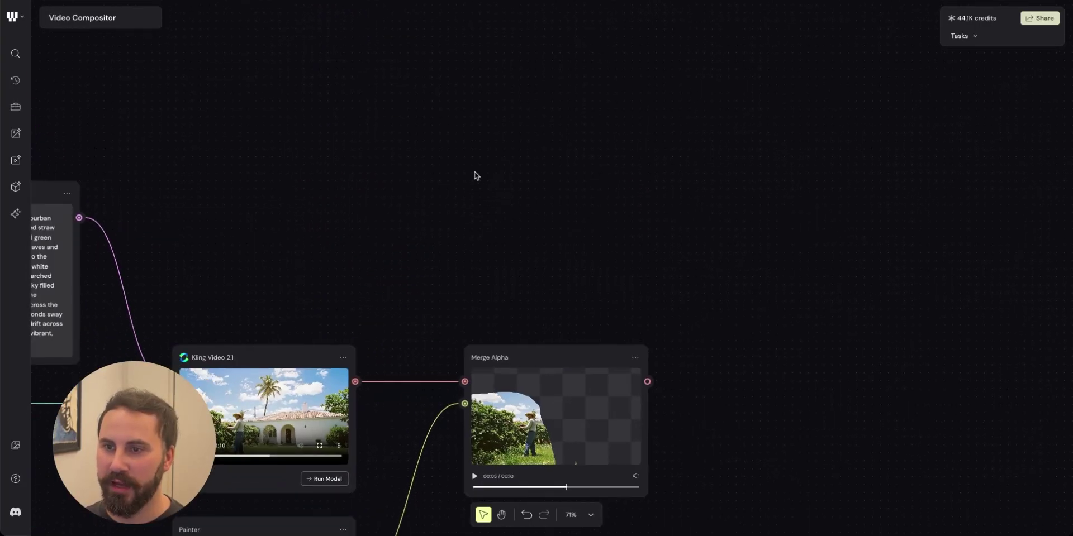
pyautogui.moveTo(476, 103); pyautogui.dragTo(556, 366)
pyautogui.hscroll(-10, 556, 366)
pyautogui.scroll(4, 670, 357)
pyautogui.scroll(-3, 748, 313)
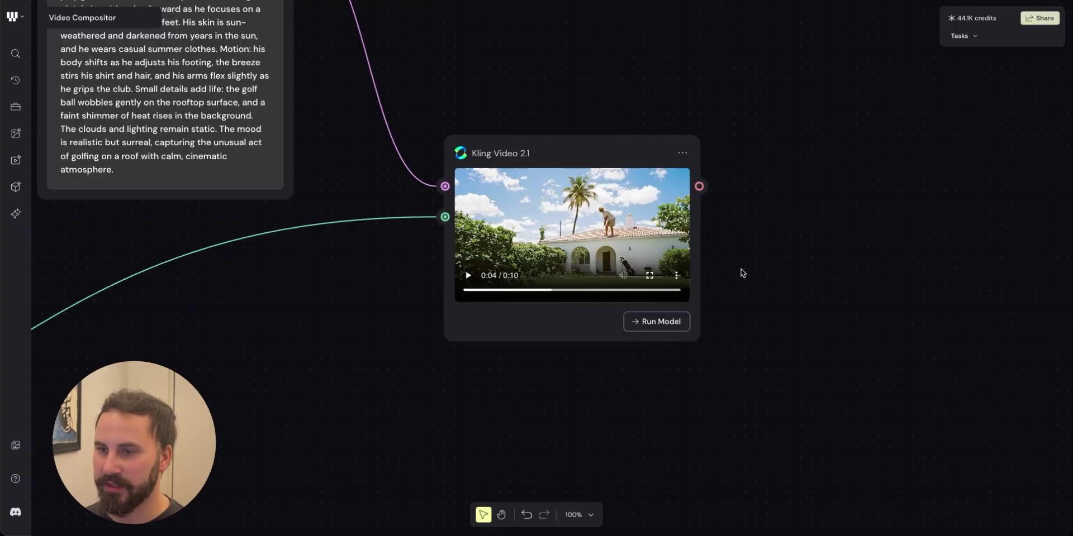
pyautogui.scroll(6, 793, 279)
pyautogui.scroll(2, 814, 261)
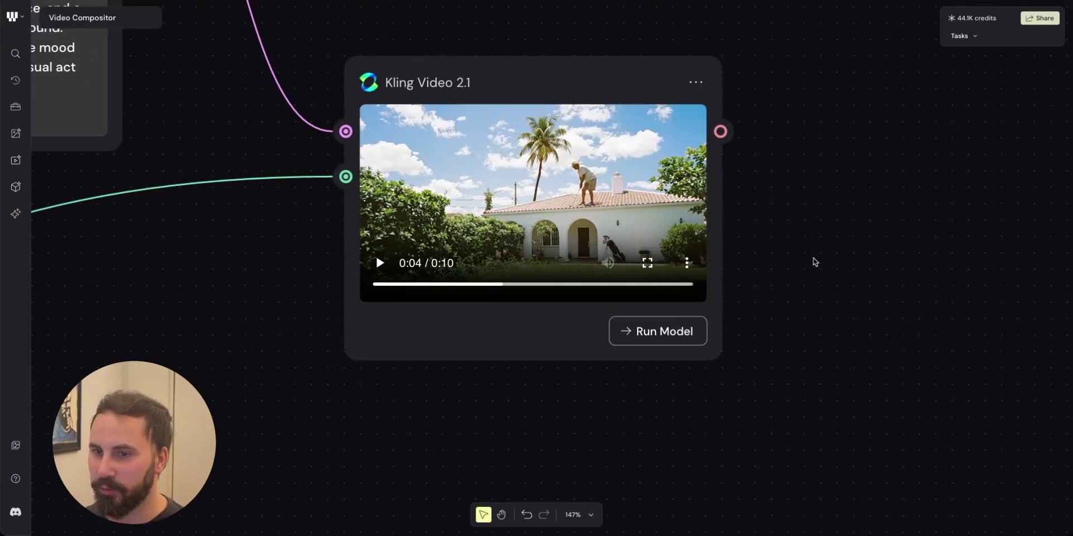
pyautogui.click(398, 284)
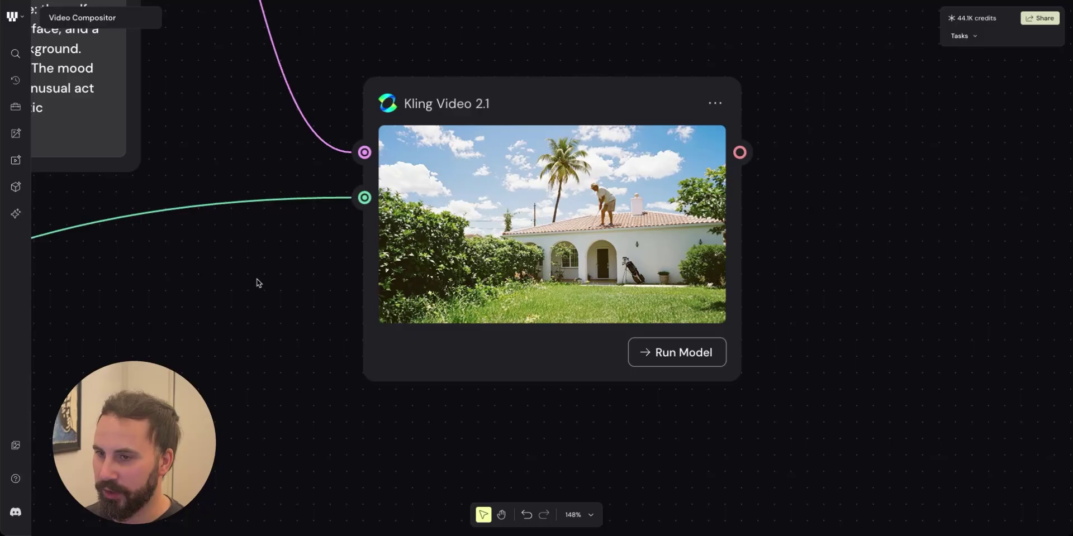
pyautogui.click(395, 274)
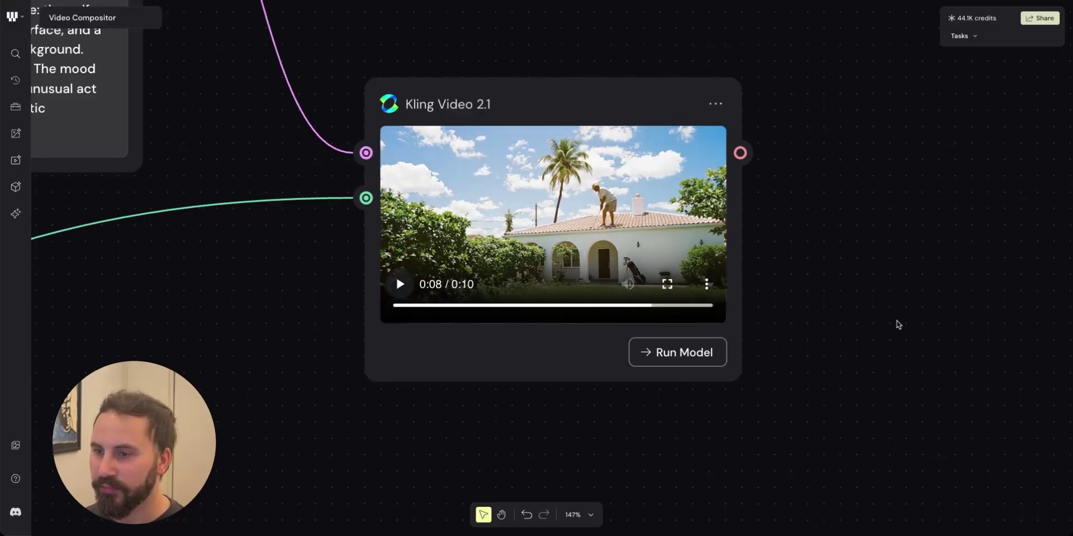
pyautogui.scroll(-4, 910, 332)
pyautogui.scroll(-5, 739, 191)
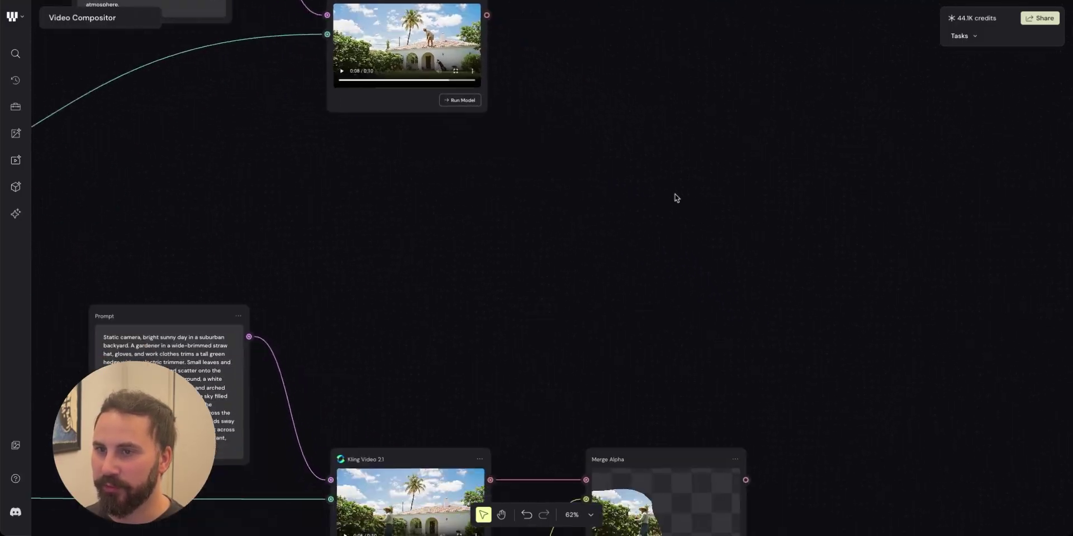
# - Move the Compositor node closer to the clips and connect the rooftop golfer's Kling Video 2.1 output to its Background input
pyautogui.scroll(-2, 687, 213)
pyautogui.moveTo(713, 199); pyautogui.dragTo(527, 181)
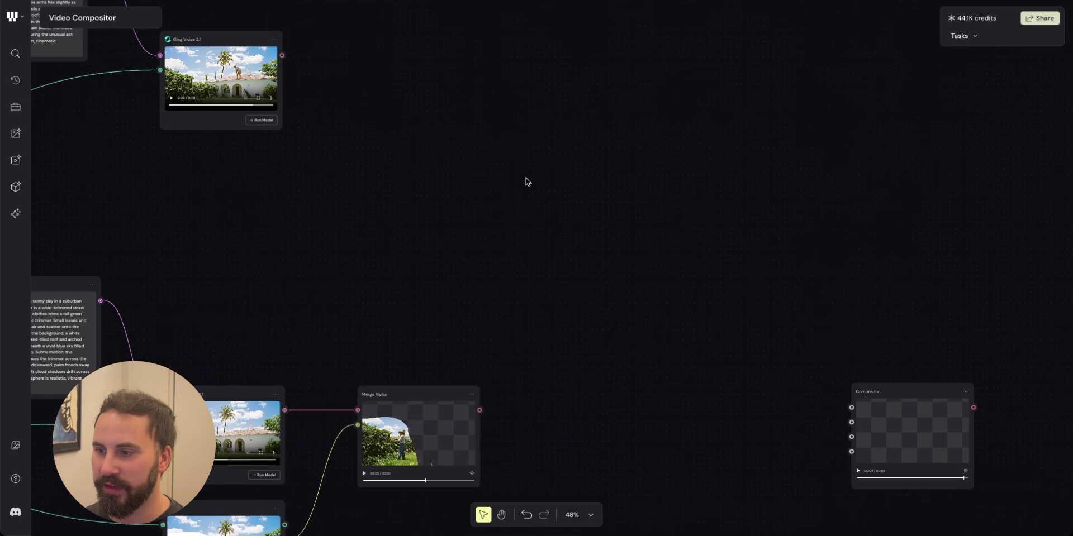
pyautogui.moveTo(410, 151); pyautogui.dragTo(392, 162)
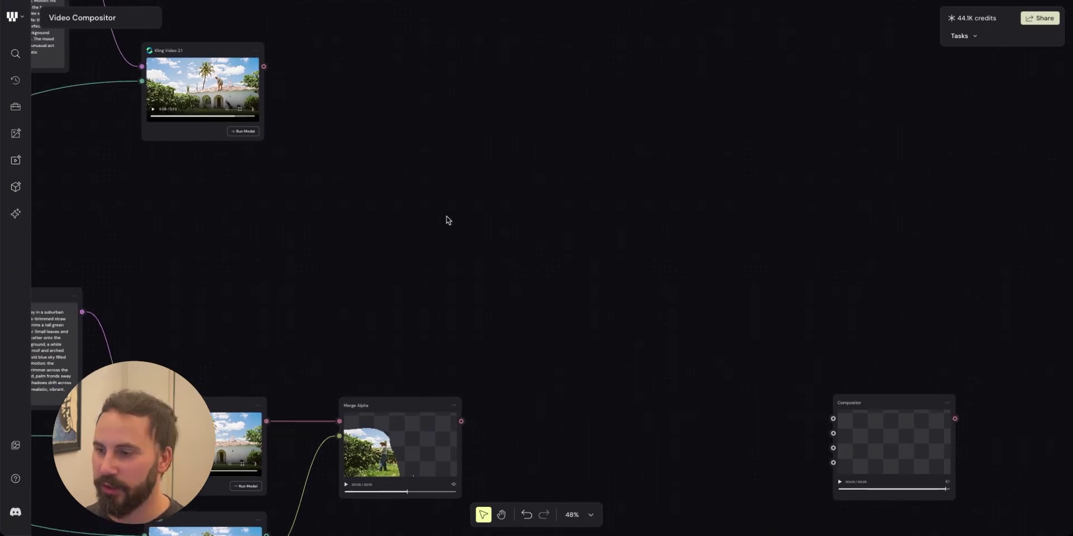
pyautogui.moveTo(881, 404); pyautogui.dragTo(806, 273)
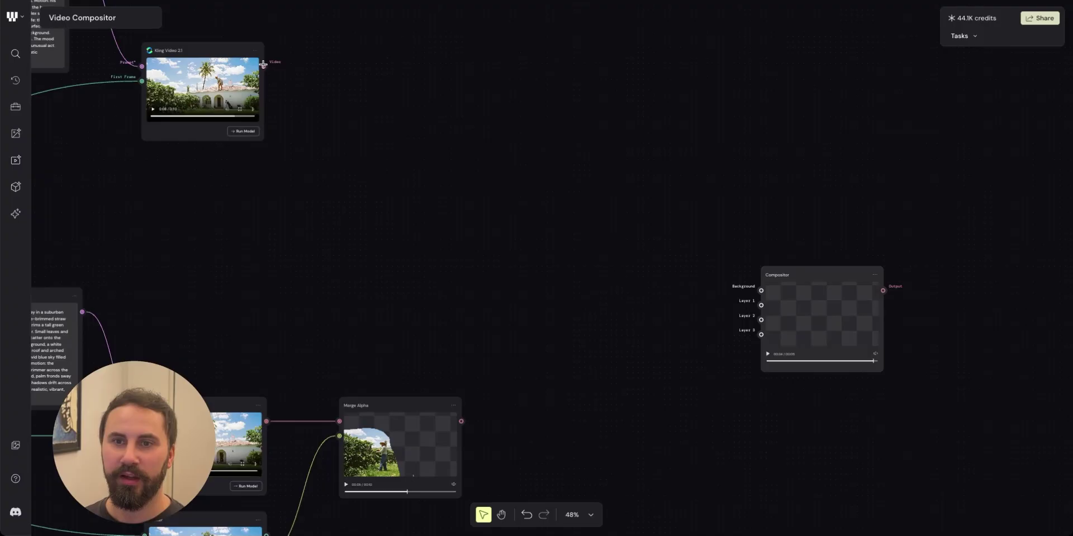
pyautogui.moveTo(262, 65); pyautogui.dragTo(271, 70)
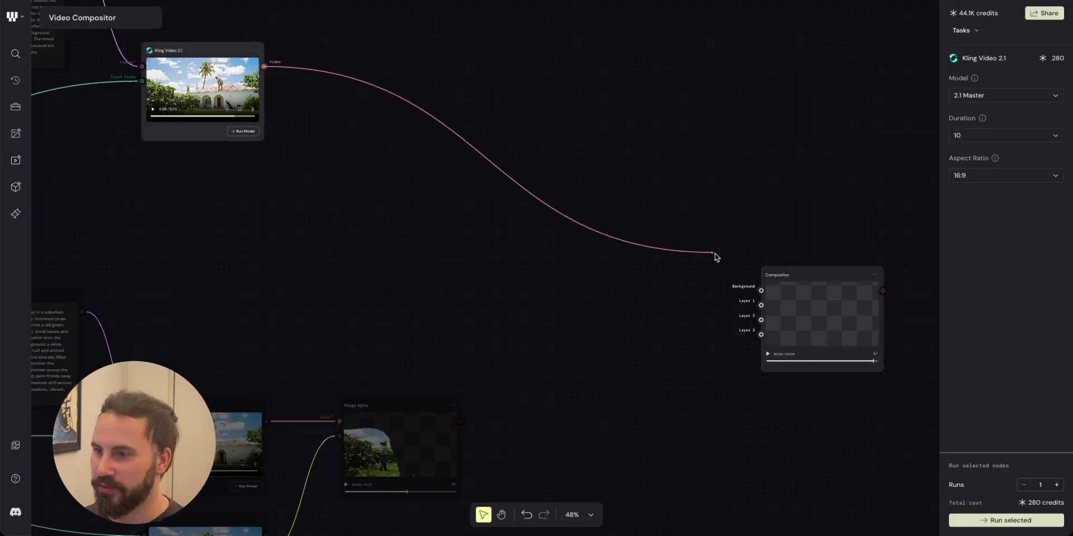
pyautogui.moveTo(760, 287); pyautogui.dragTo(760, 288)
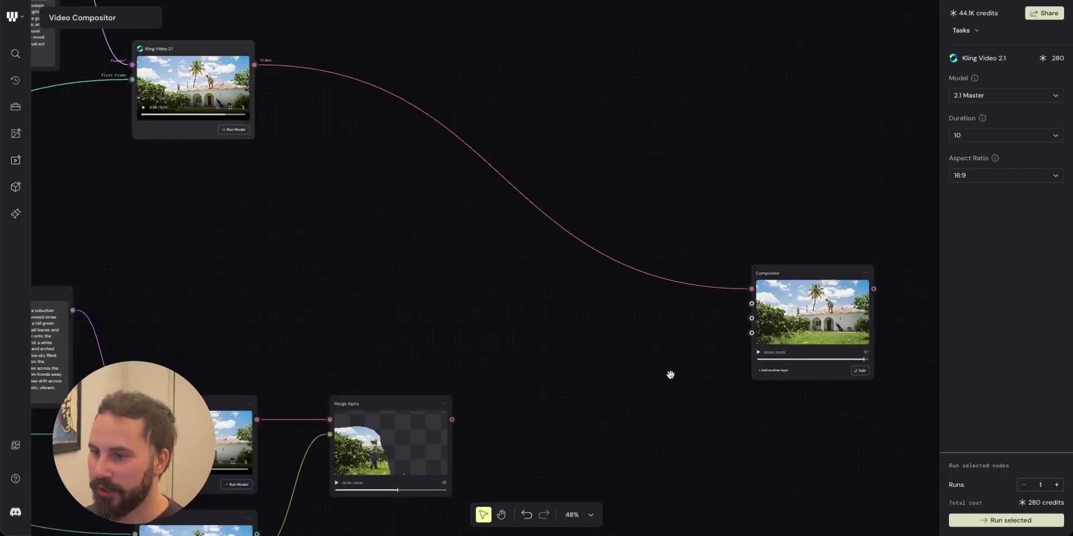
# - Connect the output of the gardener's Merge Alpha node to the Compositor's Layer 1 input
pyautogui.moveTo(670, 374); pyautogui.dragTo(630, 309)
pyautogui.moveTo(531, 326); pyautogui.dragTo(438, 301)
pyautogui.scroll(3, 486, 316)
pyautogui.moveTo(258, 323); pyautogui.dragTo(575, 287)
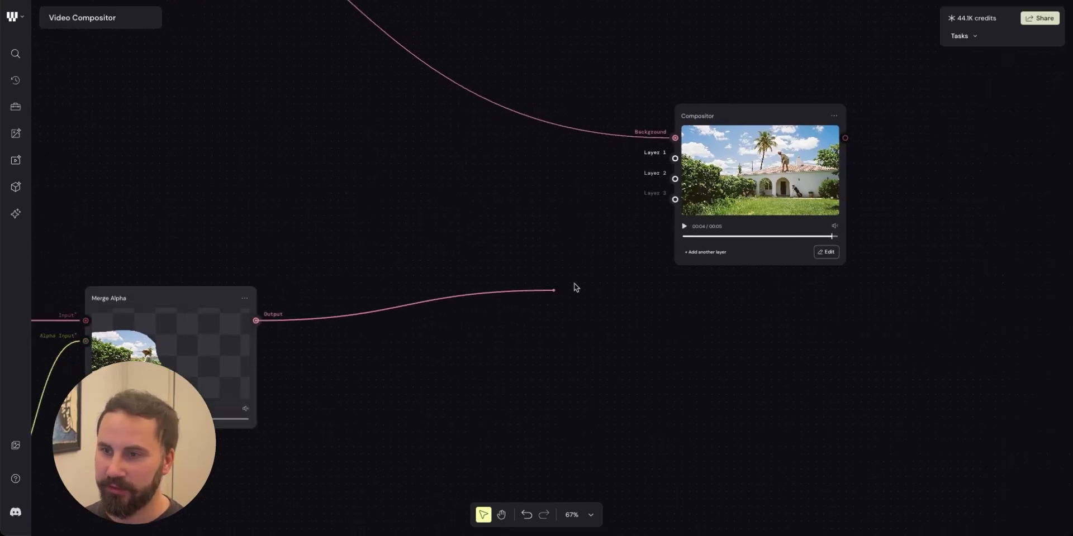
pyautogui.moveTo(673, 157); pyautogui.dragTo(675, 158)
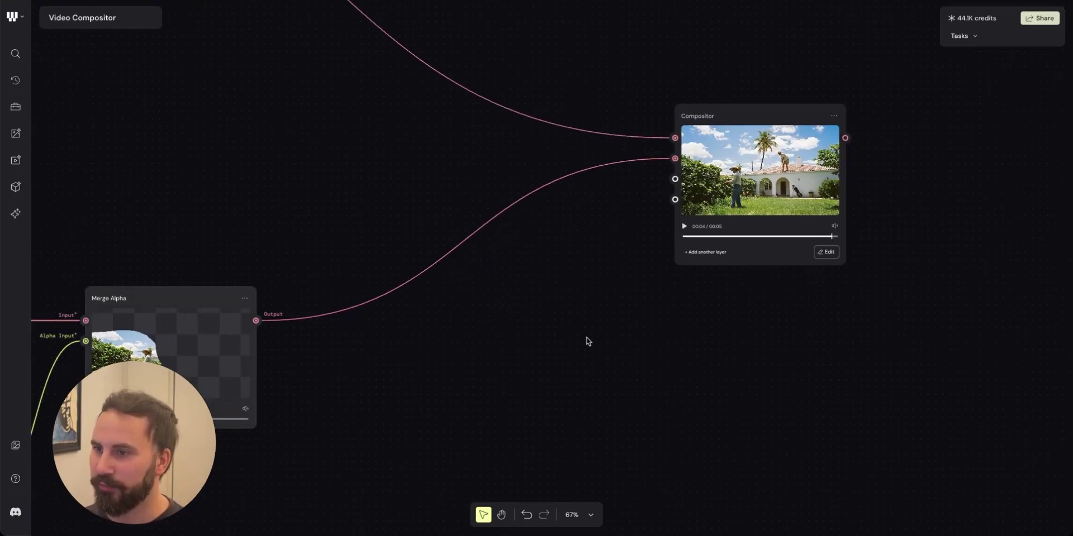
# - Connect the sunbather's Merge Alpha output to the Compositor's Layer 2 input and reposition the Compositor node level with the gardener's nodes
pyautogui.moveTo(586, 337); pyautogui.dragTo(577, 205)
pyautogui.scroll(-3, 535, 294)
pyautogui.moveTo(512, 344); pyautogui.dragTo(552, 185)
pyautogui.scroll(-2, 497, 262)
pyautogui.scroll(-2, 425, 379)
pyautogui.moveTo(459, 249); pyautogui.dragTo(451, 324)
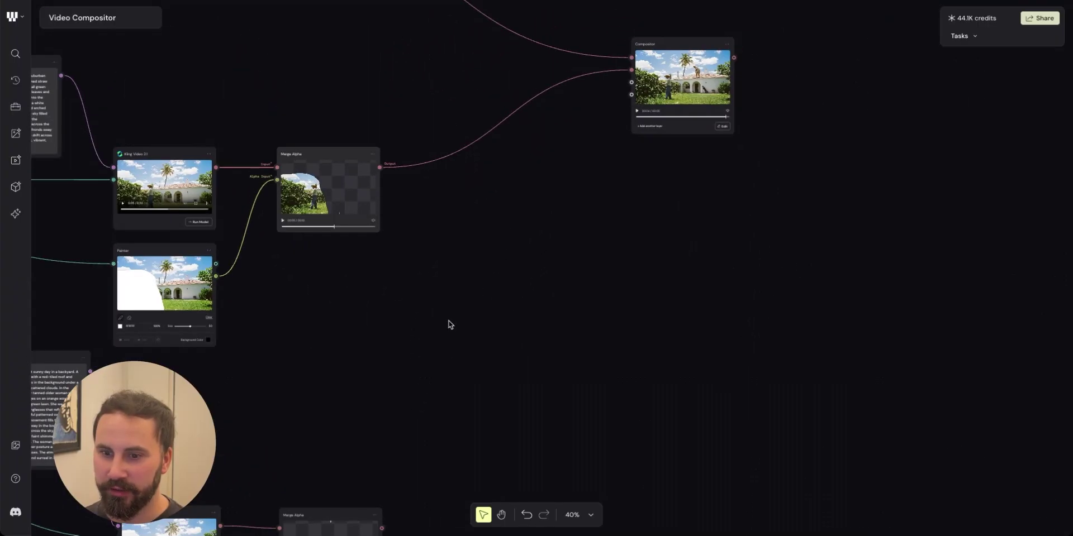
pyautogui.moveTo(384, 526); pyautogui.dragTo(574, 275)
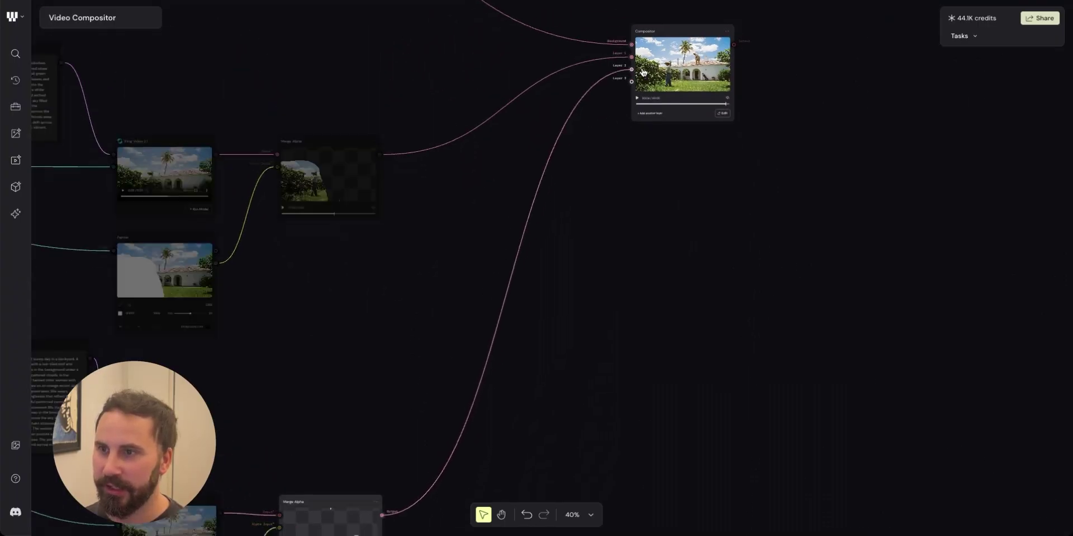
pyautogui.moveTo(643, 72); pyautogui.dragTo(642, 72)
pyautogui.moveTo(731, 54); pyautogui.dragTo(757, 148)
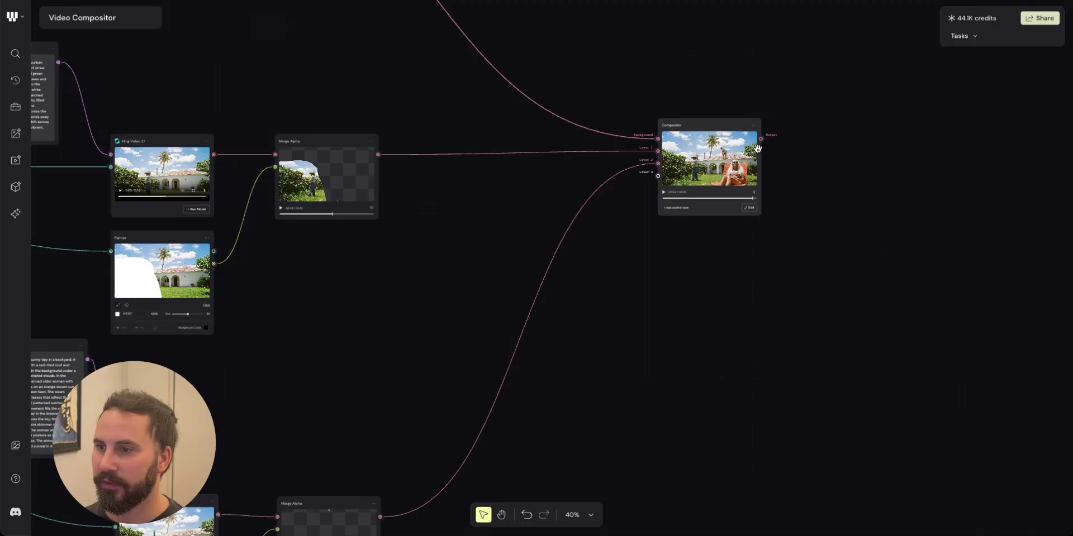
# - Inspect the composite of golfer, gardener and sunbather in the Compositor node and play its preview
pyautogui.scroll(10, 758, 148)
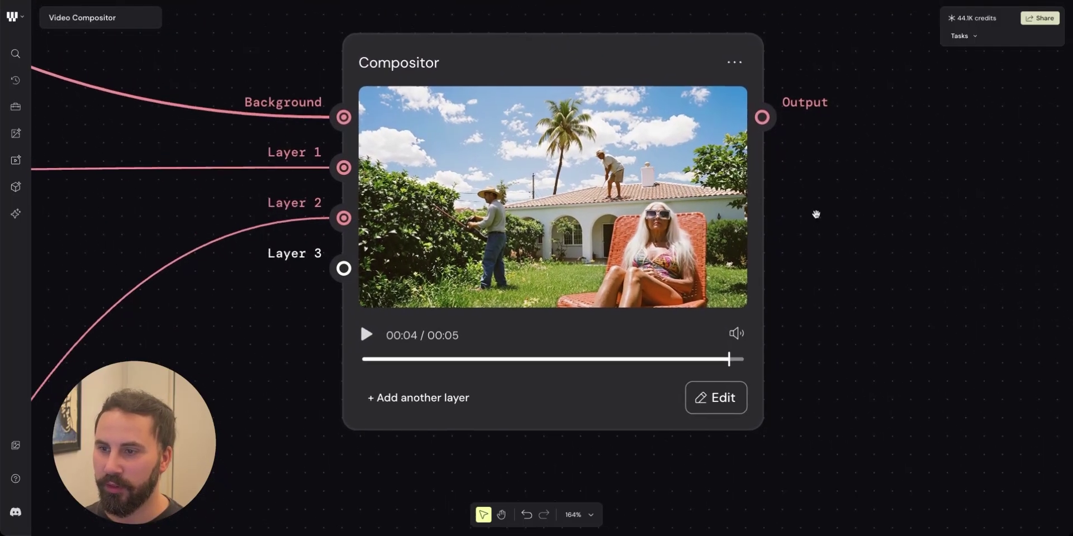
pyautogui.moveTo(815, 214); pyautogui.dragTo(827, 227)
pyautogui.click(377, 347)
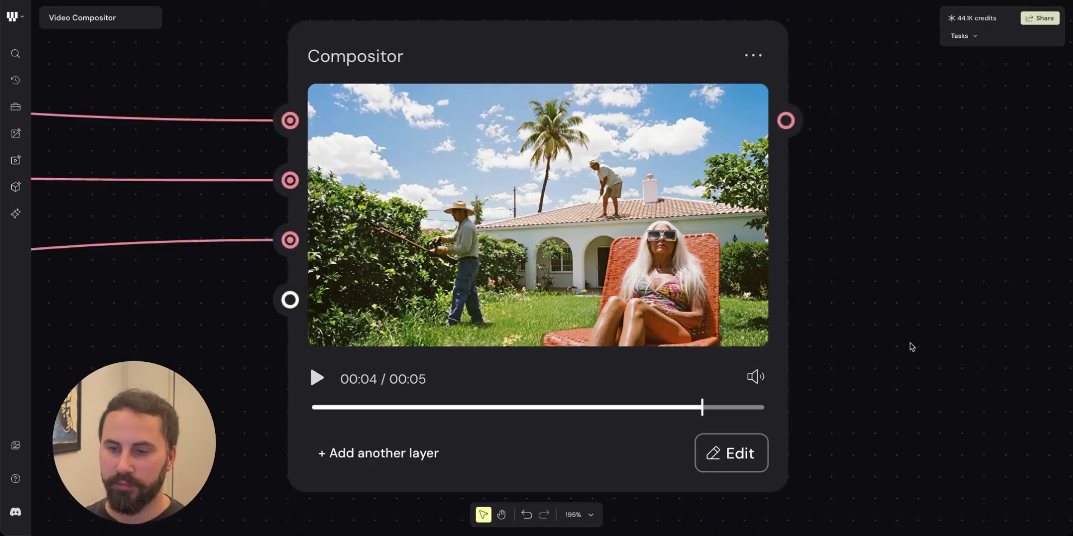
# - Examine the "Palm Shadows" title branch: its prompt, the GPT Image 1 node and the Bria - Remove Background node
pyautogui.scroll(-10, 299, 395)
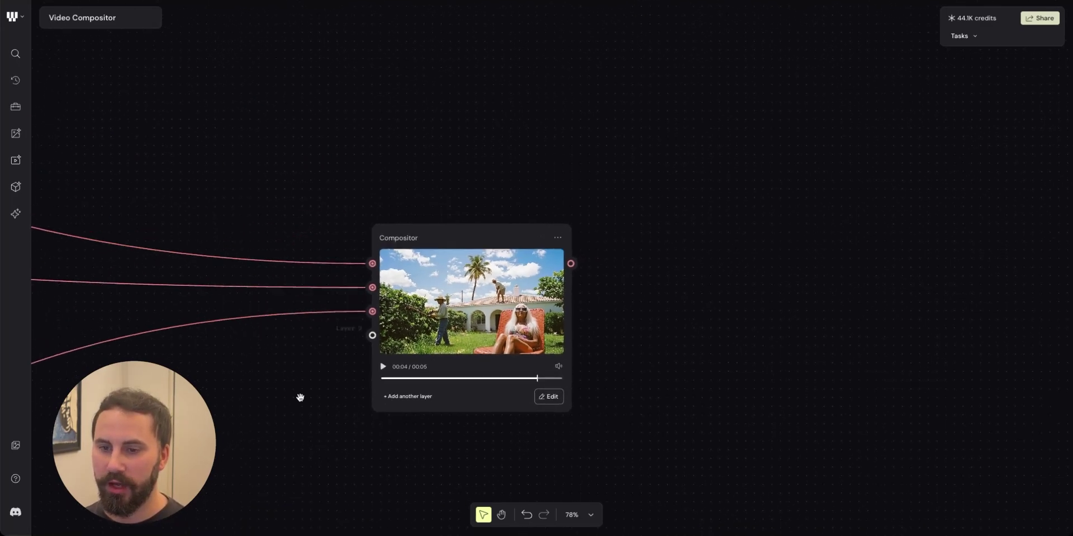
pyautogui.scroll(-5, 367, 362)
pyautogui.hscroll(-3, 367, 362)
pyautogui.hscroll(-8, 367, 362)
pyautogui.scroll(-4, 367, 362)
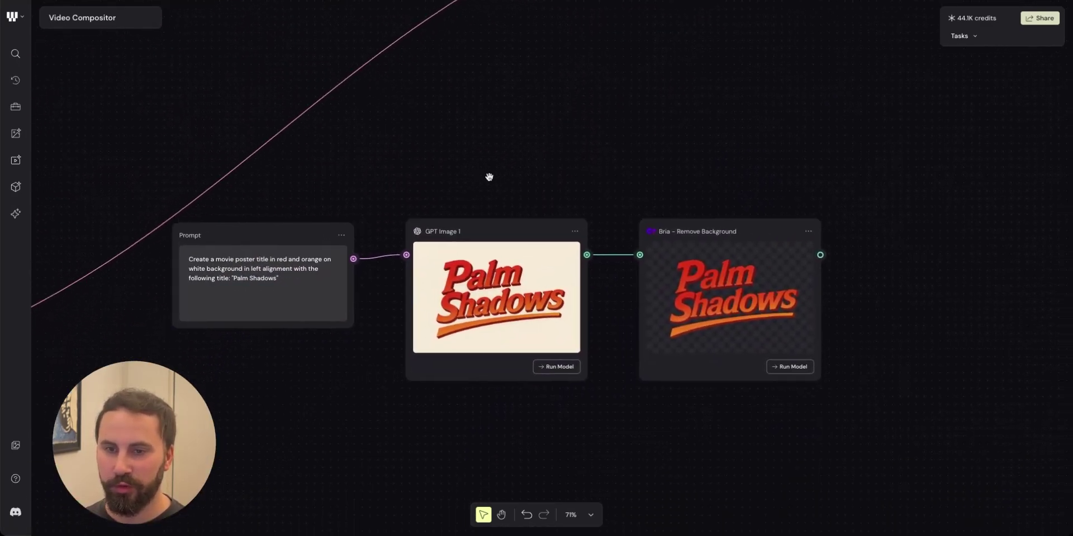
pyautogui.scroll(-2, 528, 206)
pyautogui.hscroll(1, 529, 206)
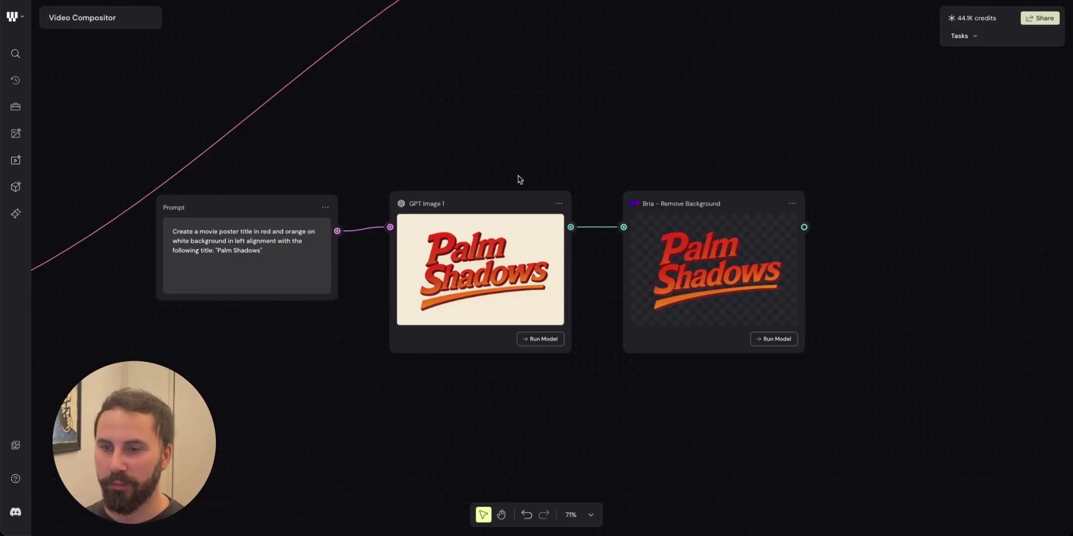
pyautogui.hscroll(2, 513, 131)
pyautogui.scroll(3, 522, 134)
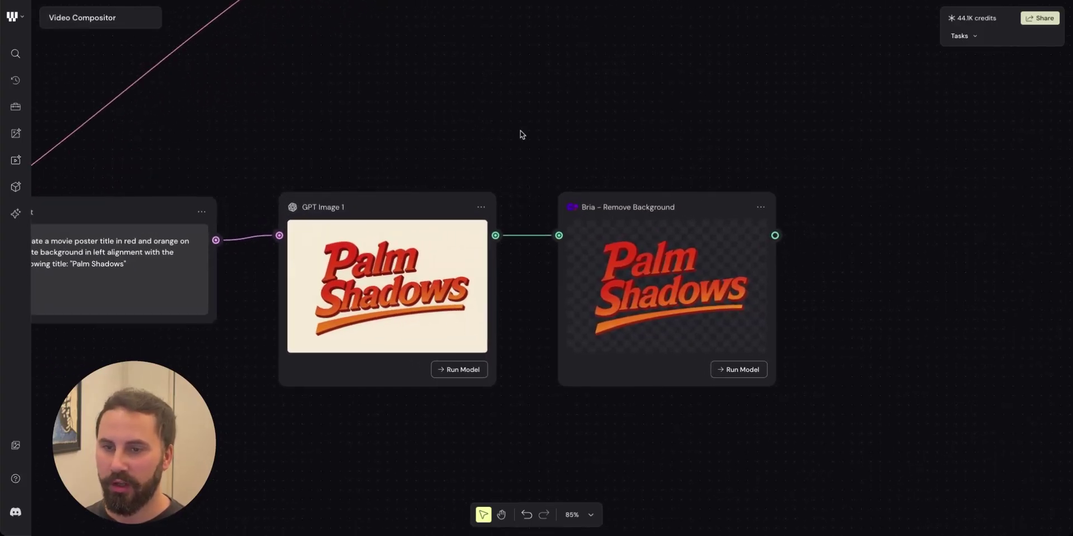
# - Connect the Bria - Remove Background result of the "Palm Shadows" title to the Compositor's Layer 3 input
pyautogui.moveTo(565, 111); pyautogui.dragTo(375, 117)
pyautogui.moveTo(518, 86); pyautogui.dragTo(366, 154)
pyautogui.scroll(-4, 446, 124)
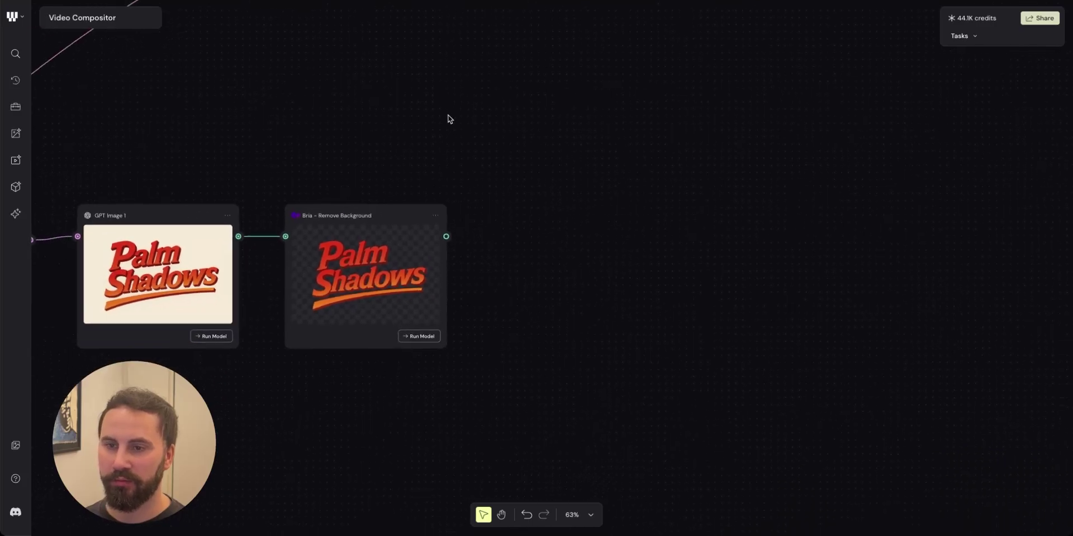
pyautogui.moveTo(459, 109); pyautogui.dragTo(357, 238)
pyautogui.scroll(2, 358, 238)
pyautogui.hscroll(1, 384, 230)
pyautogui.moveTo(340, 372); pyautogui.dragTo(437, 74)
pyautogui.moveTo(371, 100); pyautogui.dragTo(363, 241)
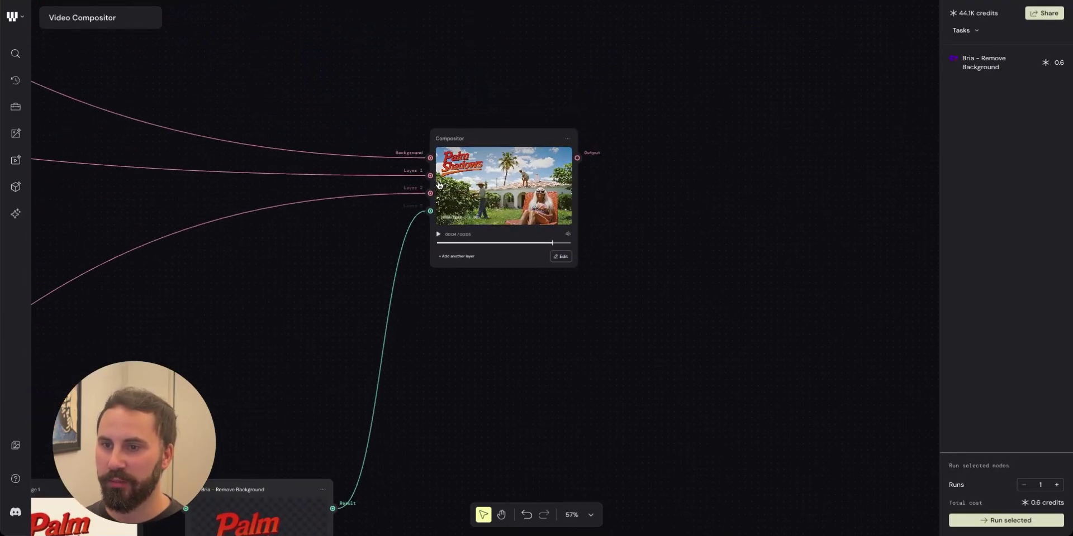
# - Open the Compositor node for editing, preview blend modes such as Color Burn on Layer 2, and set it back to Normal
pyautogui.scroll(5, 448, 184)
pyautogui.moveTo(827, 147); pyautogui.dragTo(755, 186)
pyautogui.scroll(2, 734, 175)
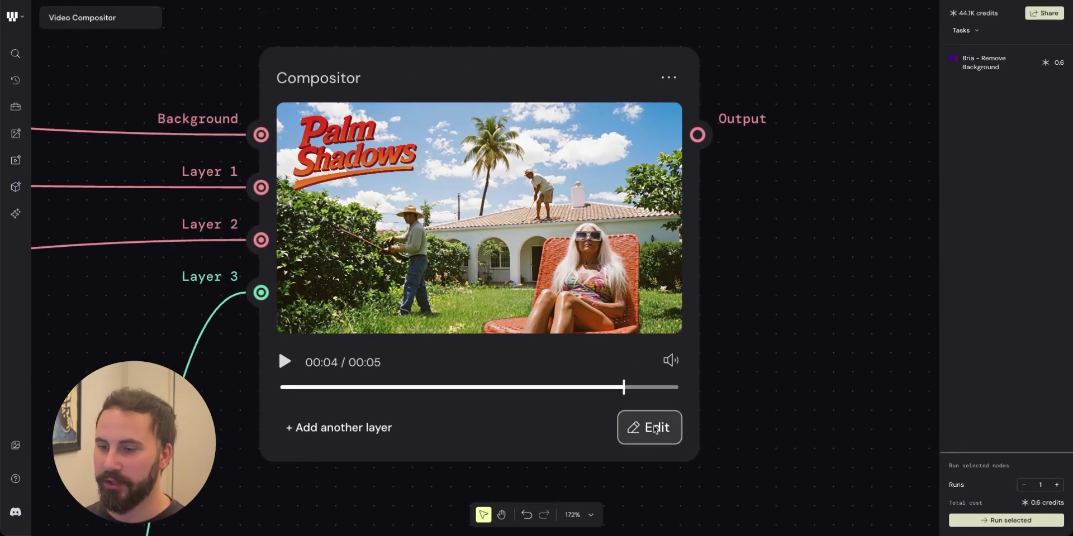
pyautogui.click(649, 428)
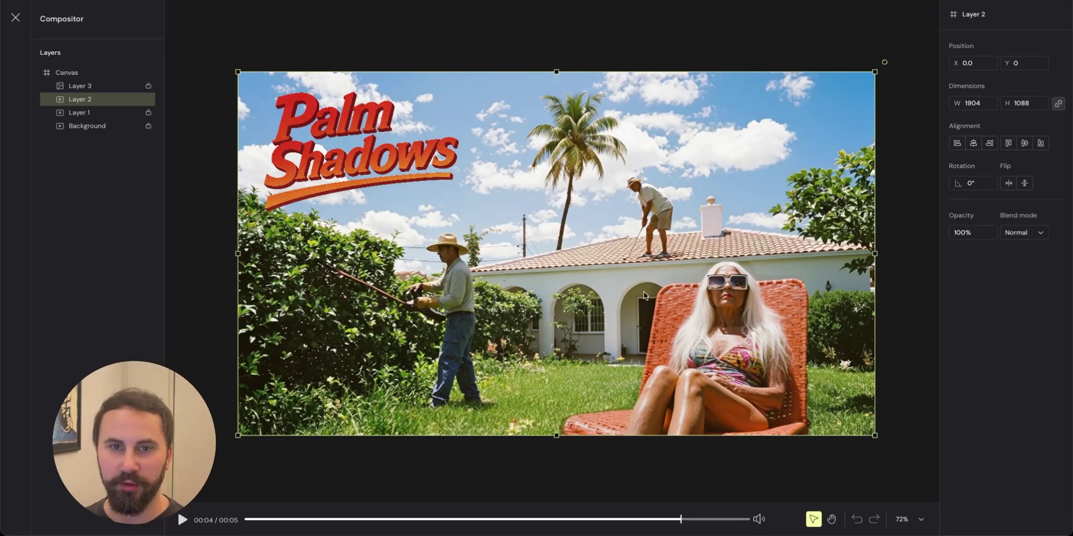
pyautogui.click(1032, 233)
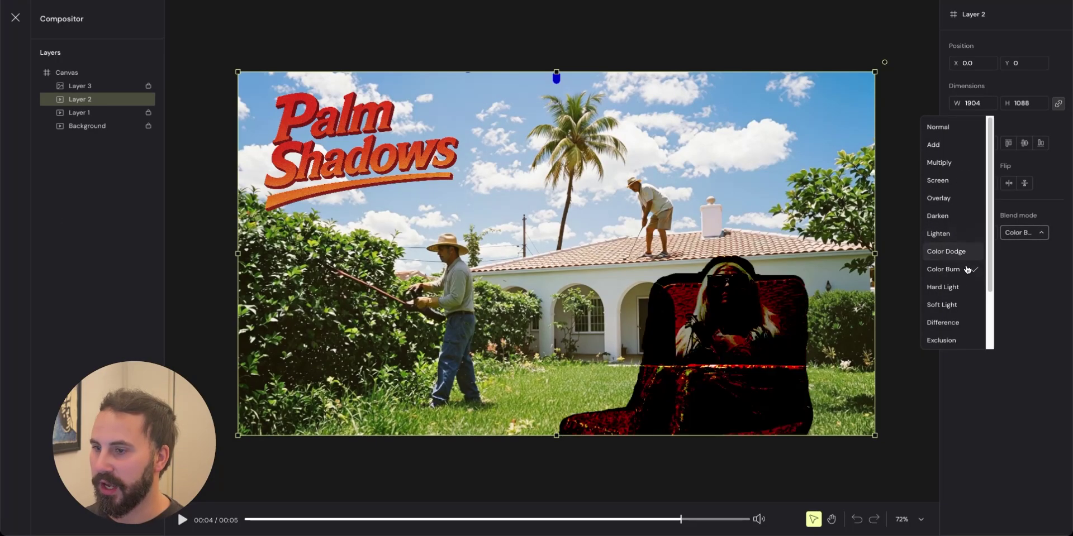
pyautogui.click(939, 127)
# - Try flipping Layer 2 vertically, flip it back to its original orientation, and leave the Compositor editor
pyautogui.click(1024, 183)
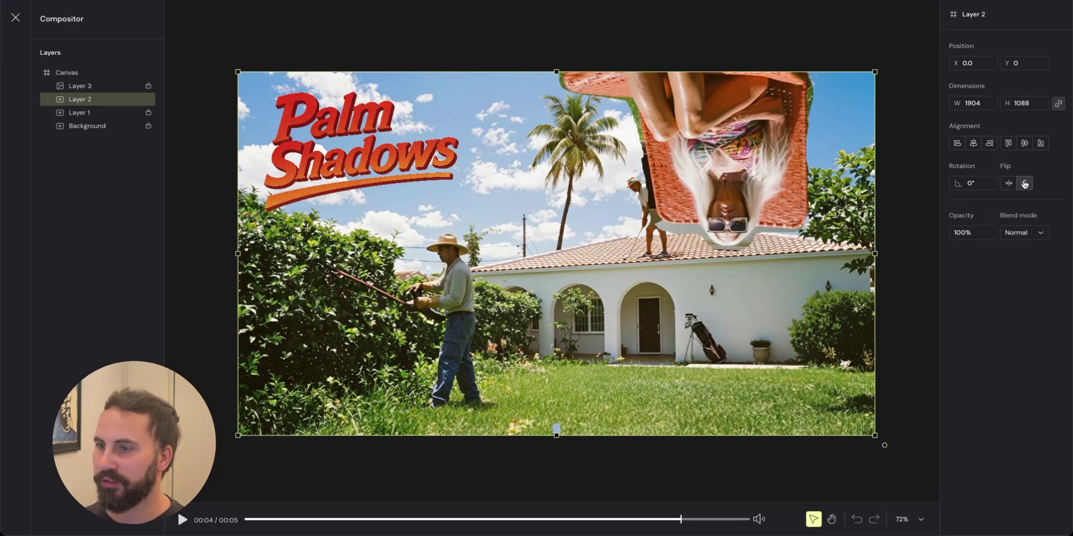
pyautogui.click(1025, 183)
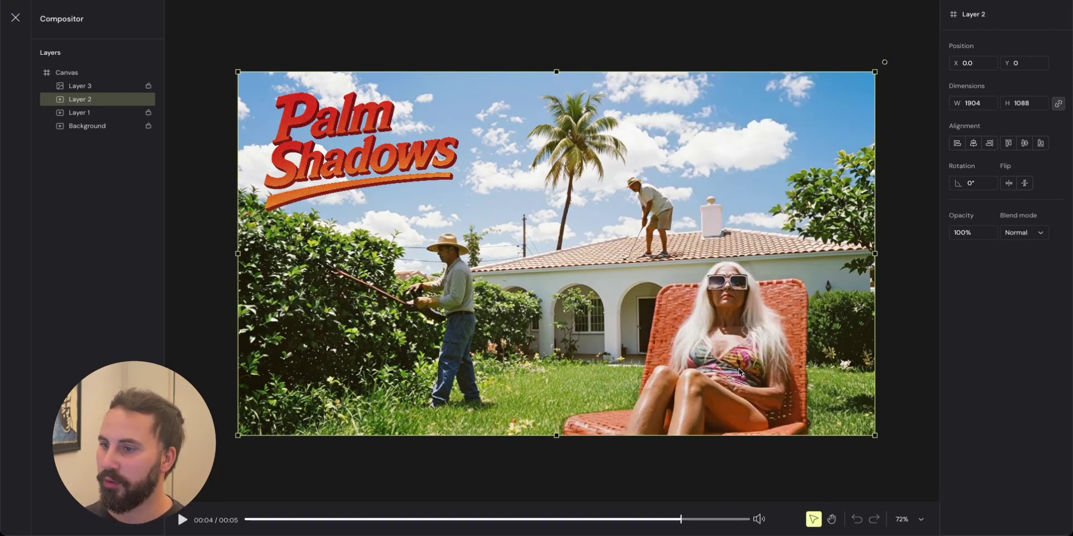
pyautogui.moveTo(739, 372)
pyautogui.mouseDown()
pyautogui.moveTo(713, 369)
pyautogui.moveTo(741, 370)
pyautogui.mouseUp()
pyautogui.click(15, 17)
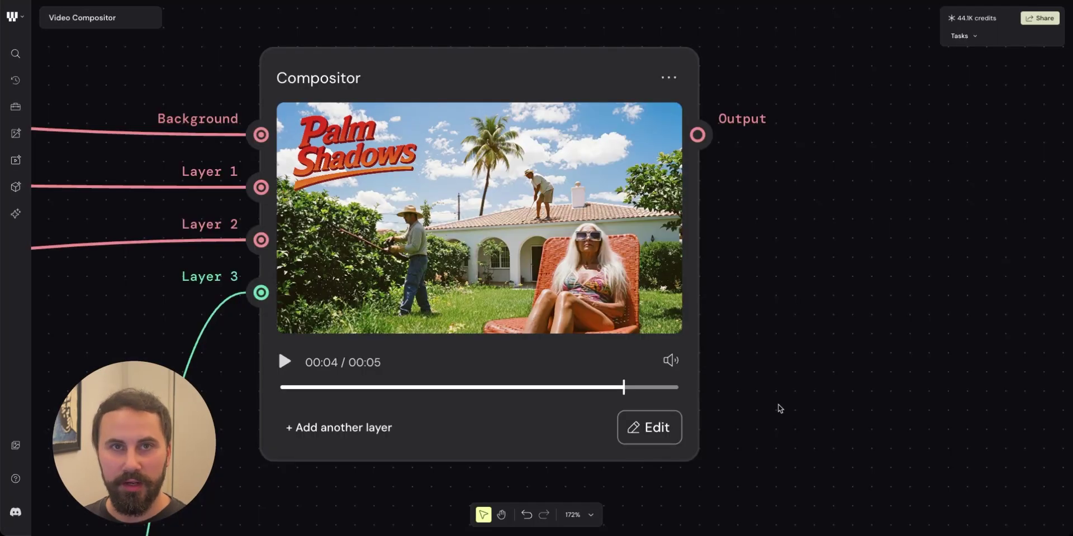